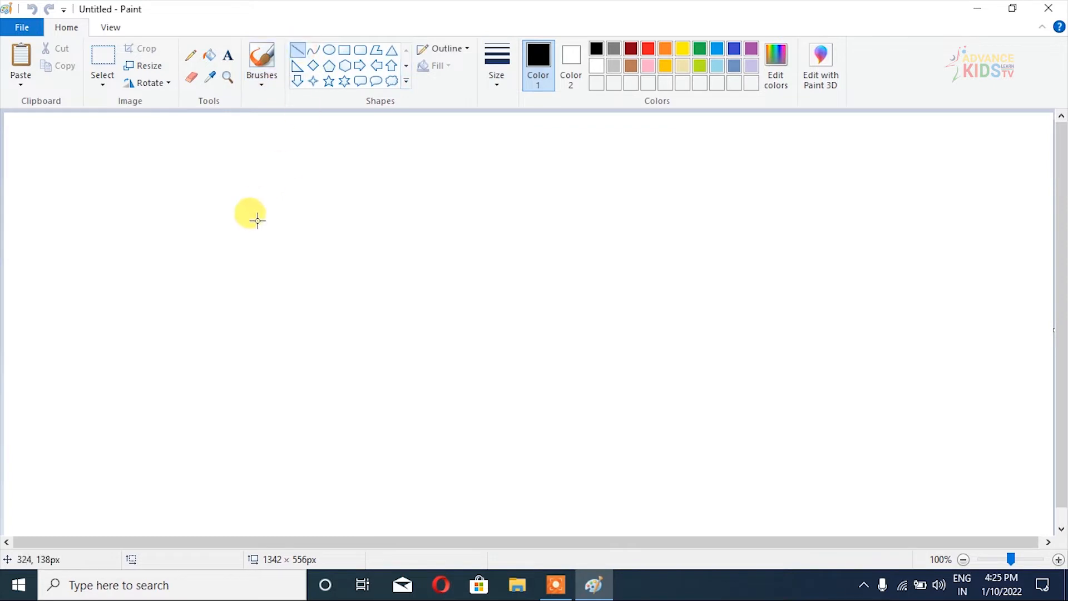
Draw two thick black diagonal lines meeting at a peak to form the front gable of the house.
drag(223, 297, 315, 205)
click(319, 235)
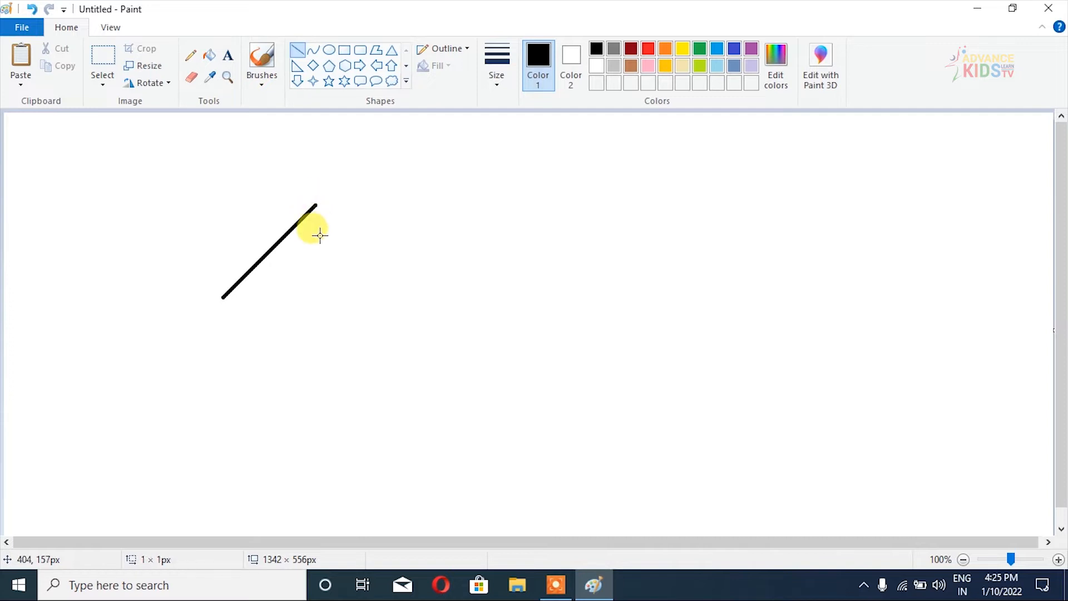
drag(317, 204, 422, 297)
click(461, 264)
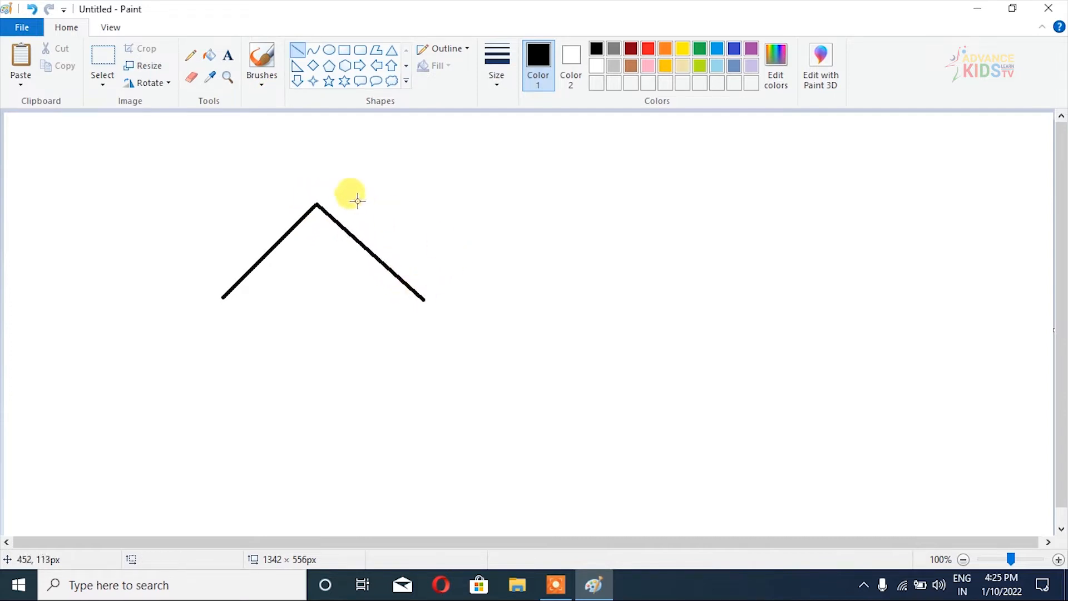
Outline the main roof with a horizontal ridge line about 610 px long, a parallel eave line and a slanted line joining their far ends.
drag(316, 206, 791, 232)
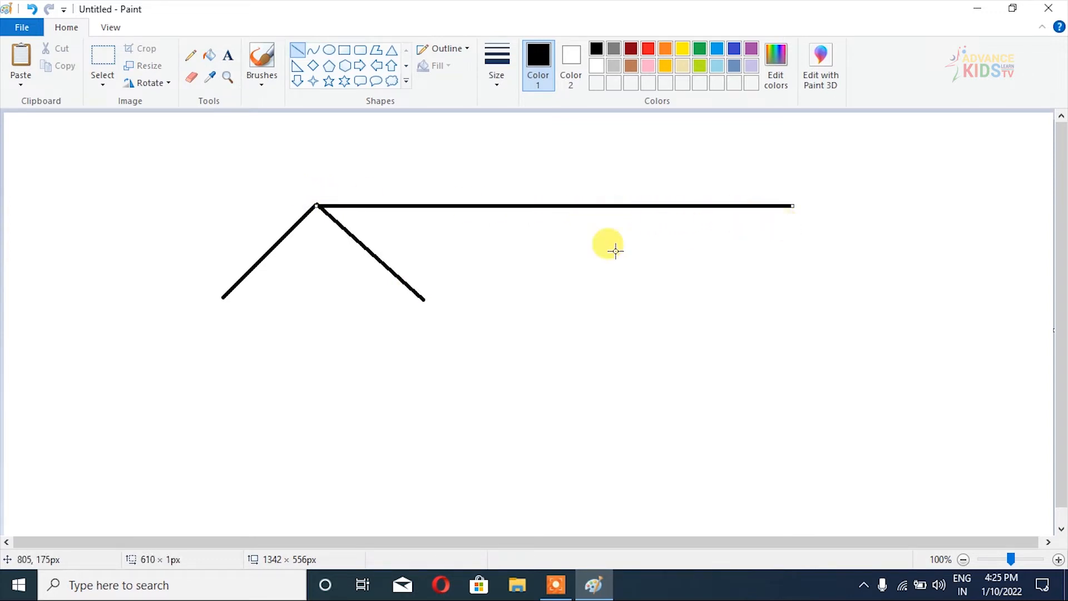
click(553, 284)
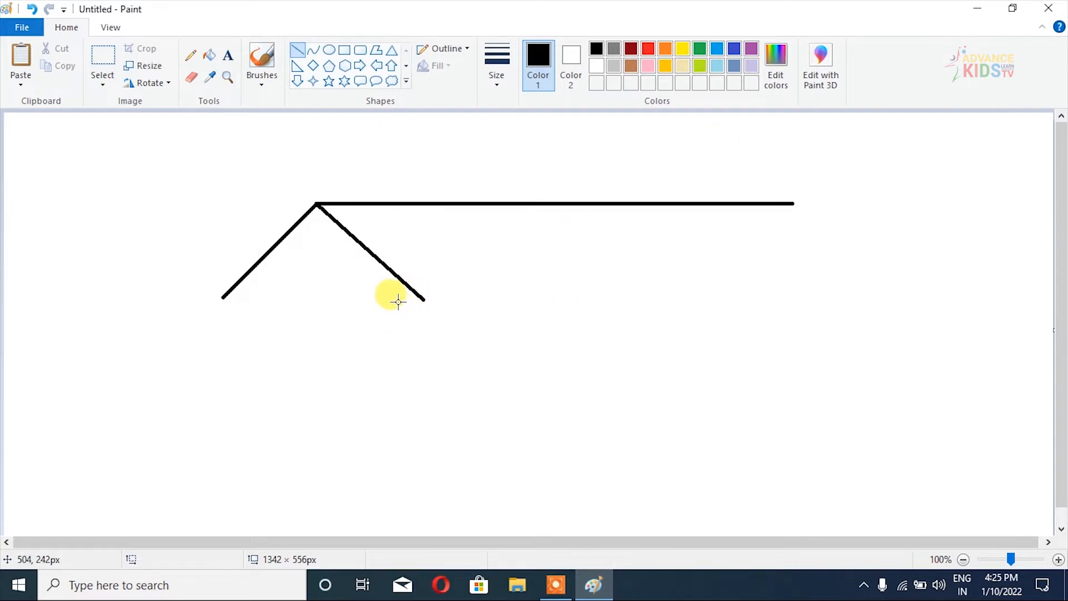
drag(398, 302, 894, 256)
click(886, 185)
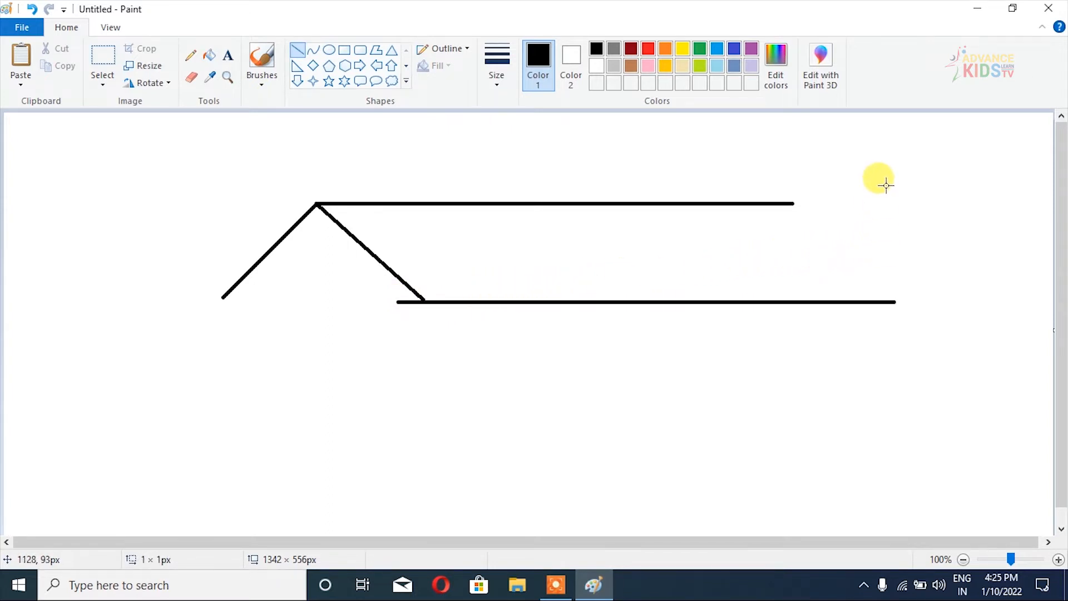
drag(794, 202, 894, 302)
click(742, 147)
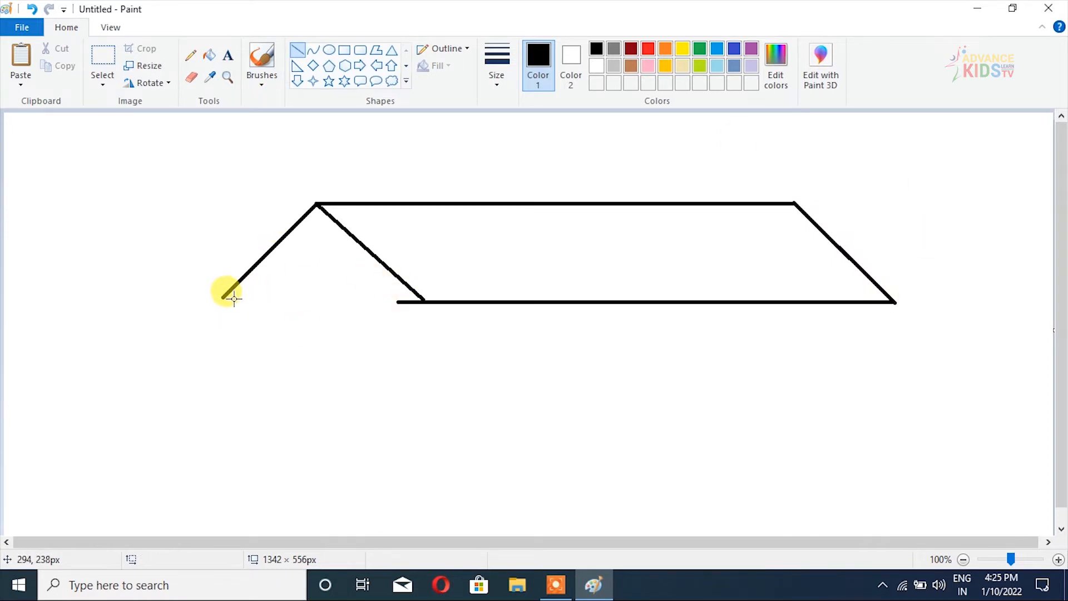
Draw inner diagonal lines parallel to the gable edges and a short closing line to form the roof trim.
mouse_move(224, 297)
mouse_down()
mouse_move(257, 290)
mouse_move(250, 298)
mouse_move(225, 298)
mouse_move(282, 272)
mouse_move(233, 289)
mouse_move(240, 298)
mouse_move(308, 217)
mouse_move(399, 300)
mouse_up()
click(316, 226)
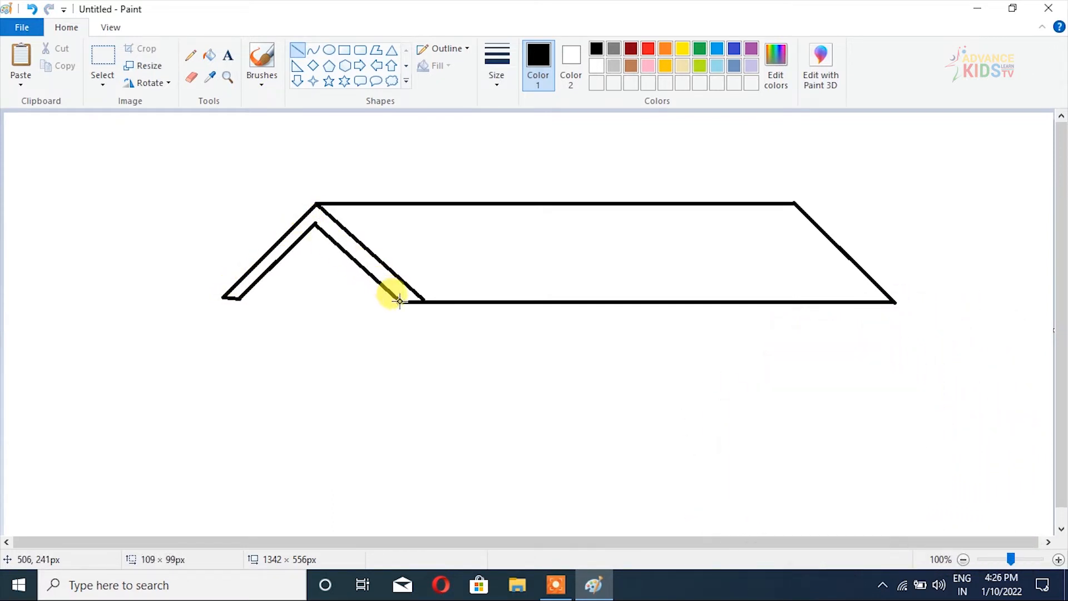
click(391, 329)
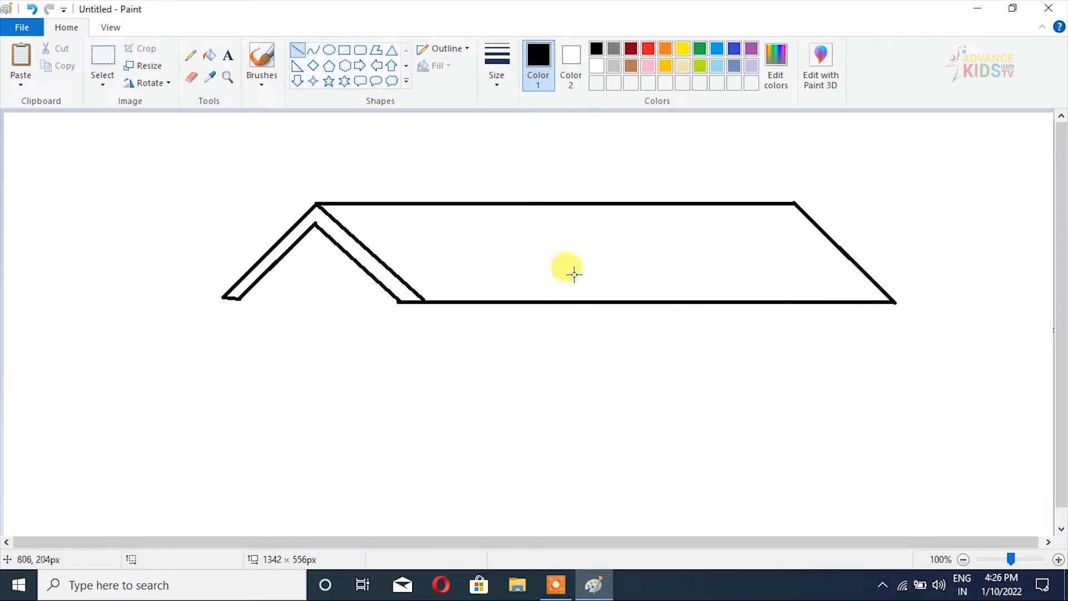
Draw three vertical wall lines down from the roof, about 278, 294 and 285 px long.
drag(241, 299, 306, 515)
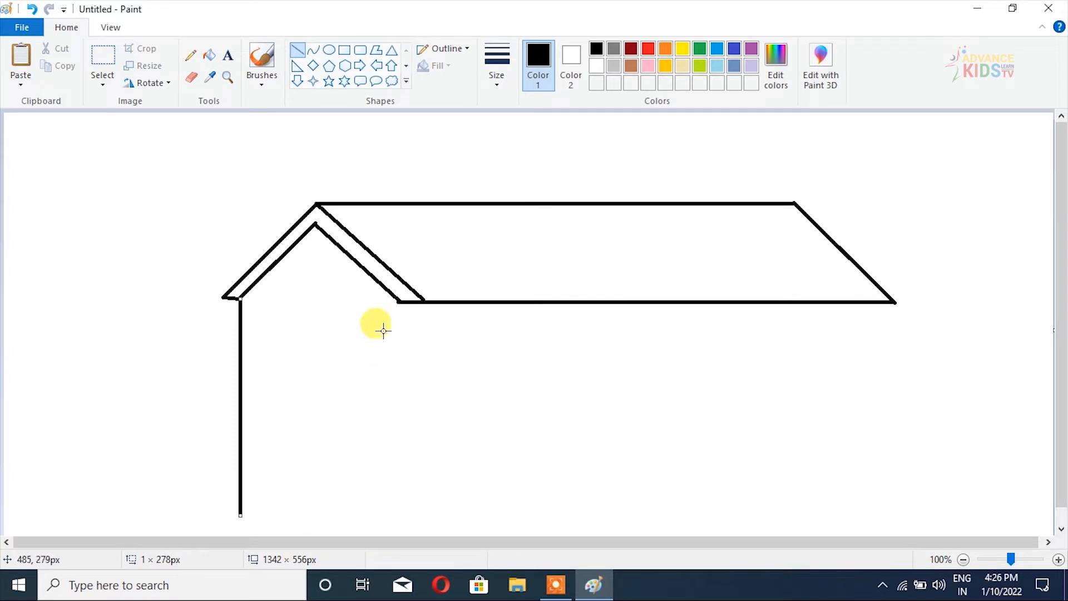
drag(435, 302, 504, 530)
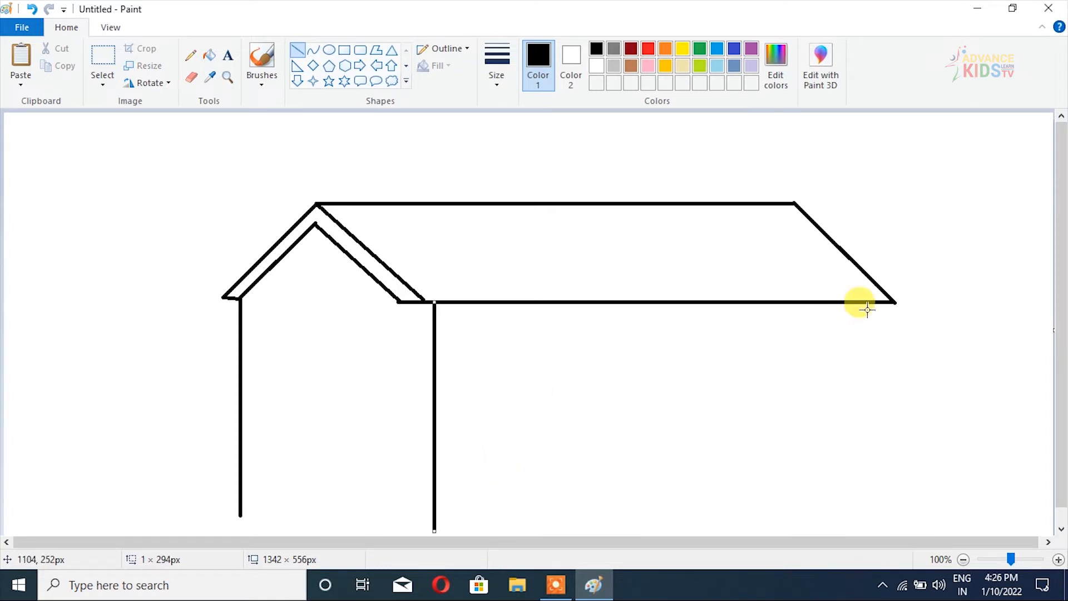
drag(869, 302, 920, 524)
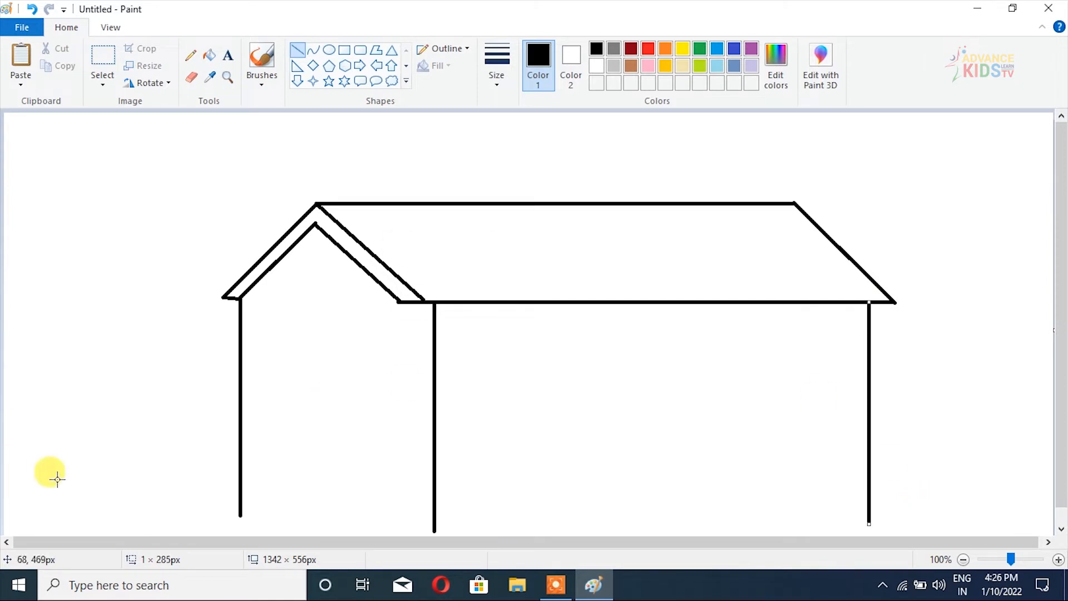
Draw two parallel horizontal base lines about 804 px long across the walls and erase the wall ends sticking out below.
drag(240, 515, 865, 493)
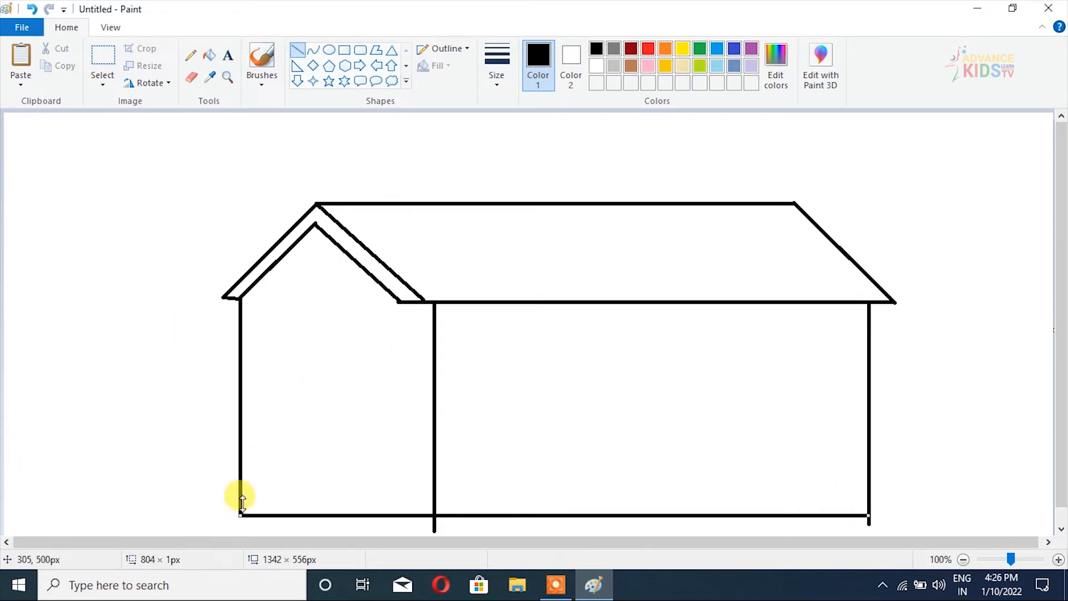
drag(241, 502, 869, 494)
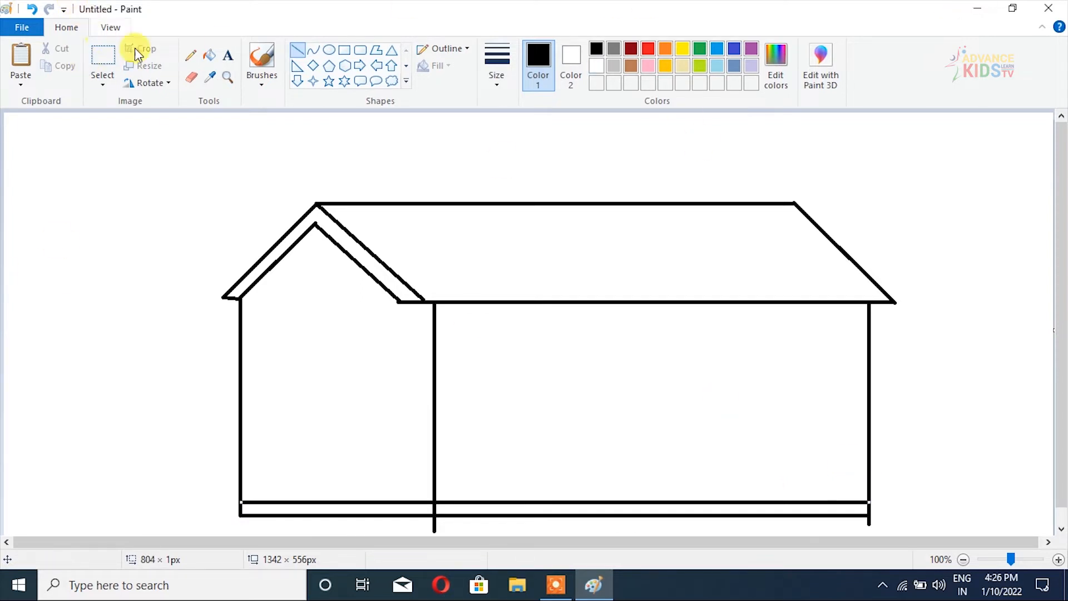
click(191, 77)
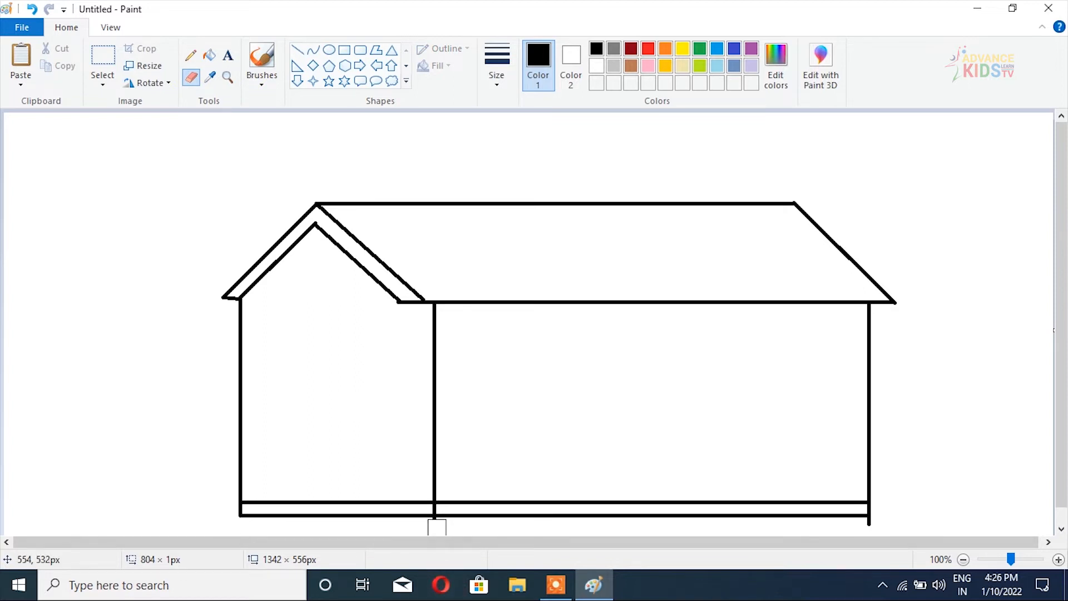
click(866, 527)
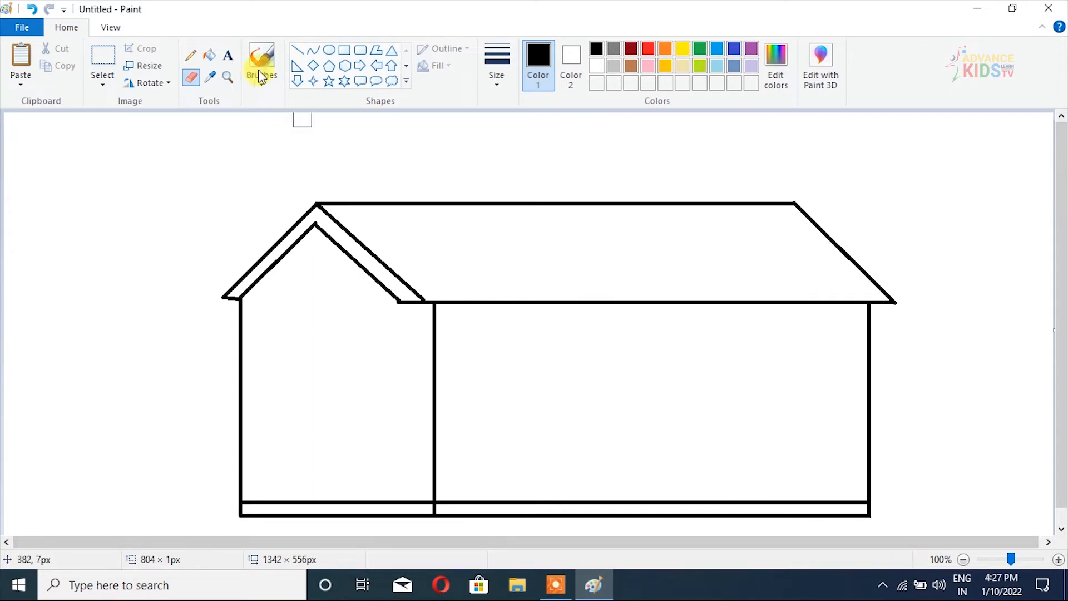
Draw a wide rectangular window about 143 px wide on the gable wall and split it with a horizontal middle line.
click(344, 49)
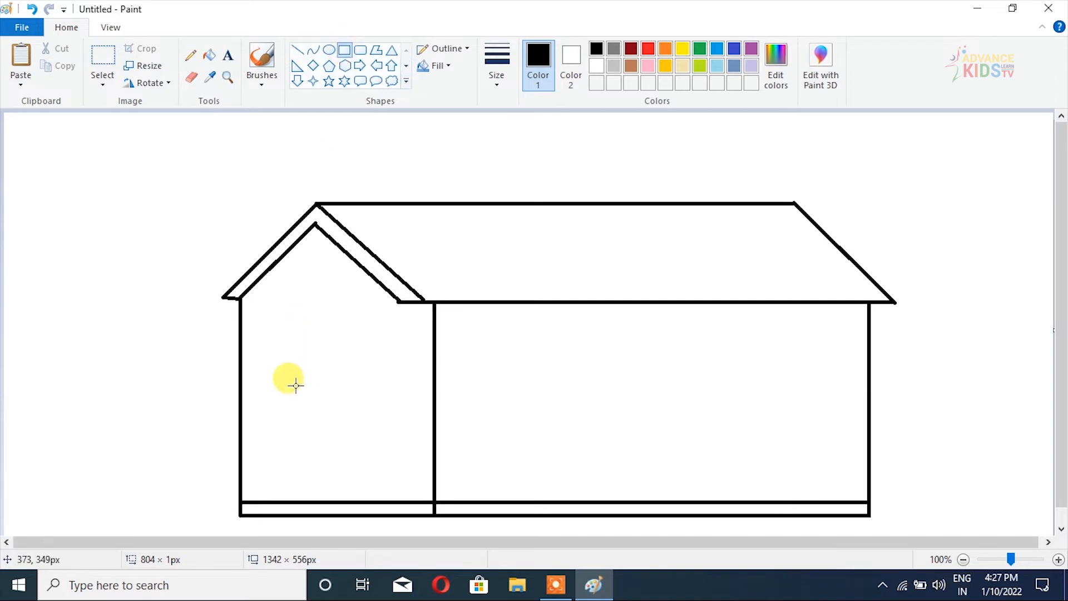
drag(283, 380, 395, 415)
click(305, 300)
click(300, 50)
drag(284, 397, 396, 396)
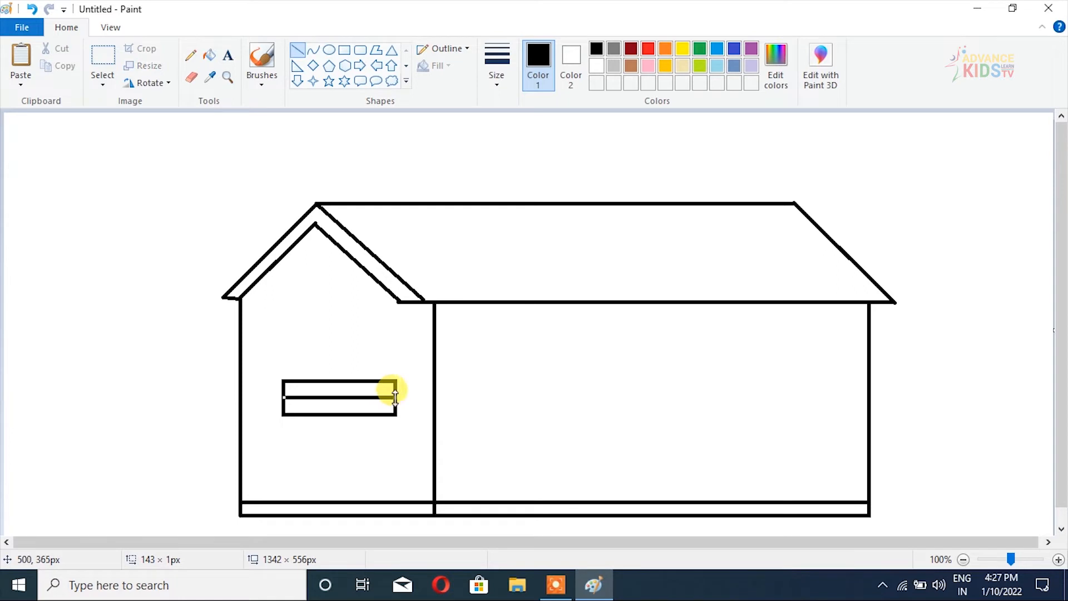
click(546, 317)
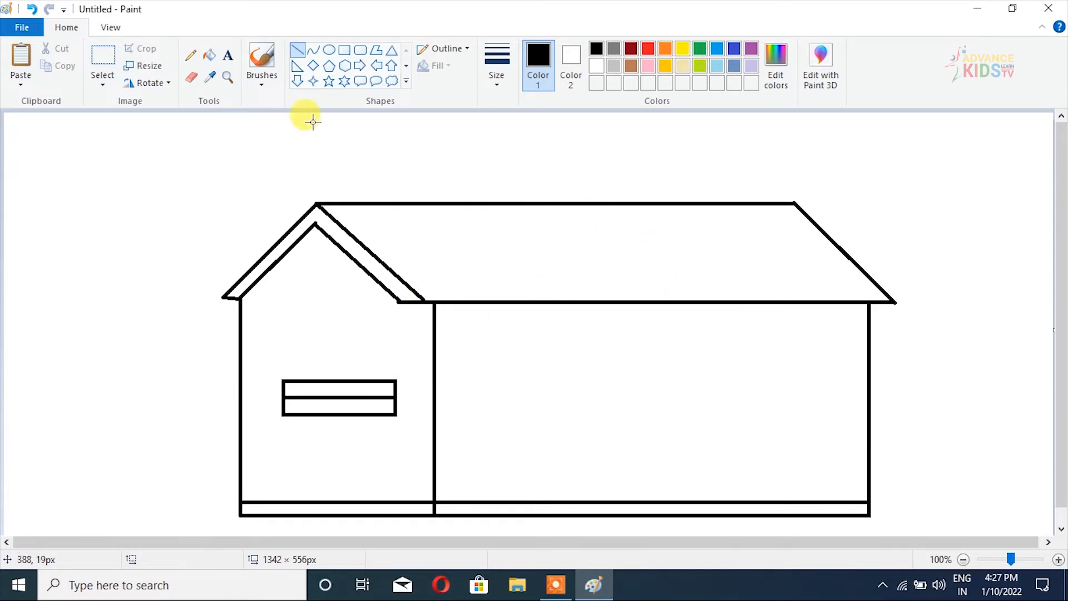
Draw two nearly square window outlines on the long side wall, one near each end.
click(345, 51)
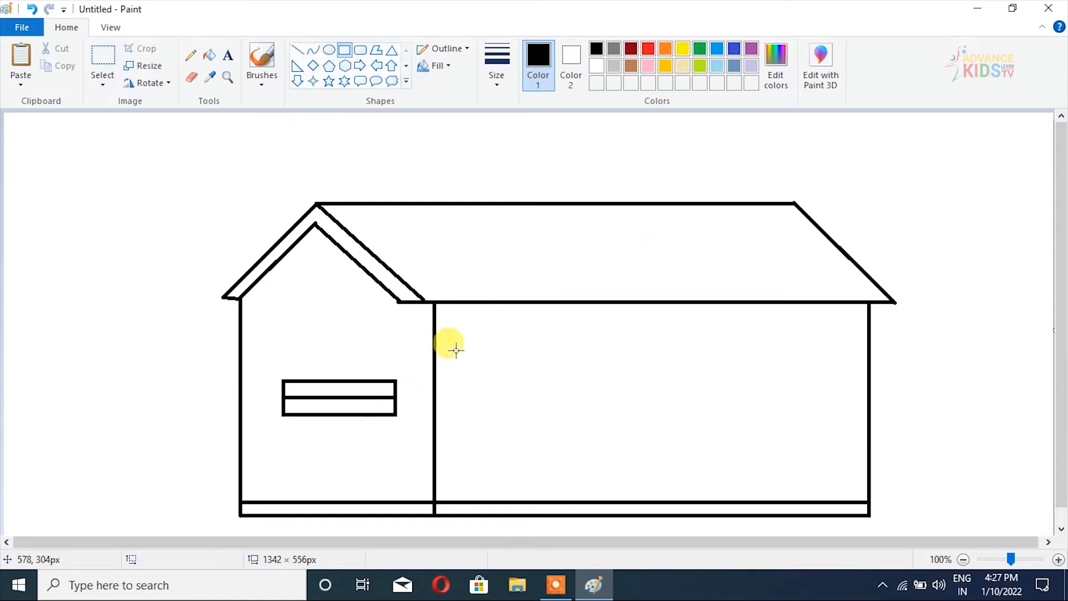
drag(452, 346, 515, 406)
click(761, 342)
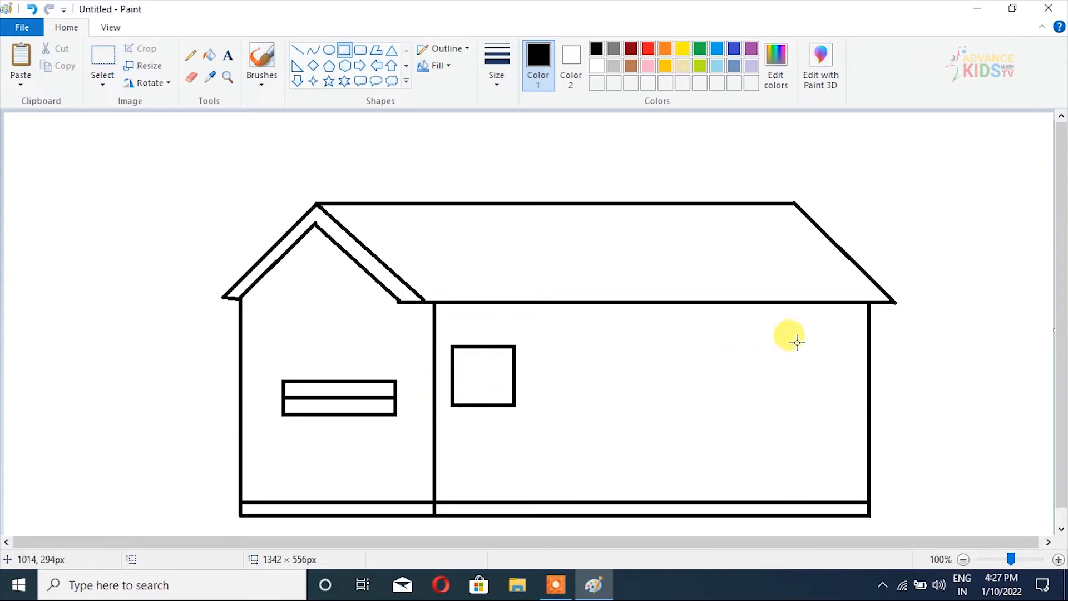
drag(792, 345, 826, 378)
click(679, 393)
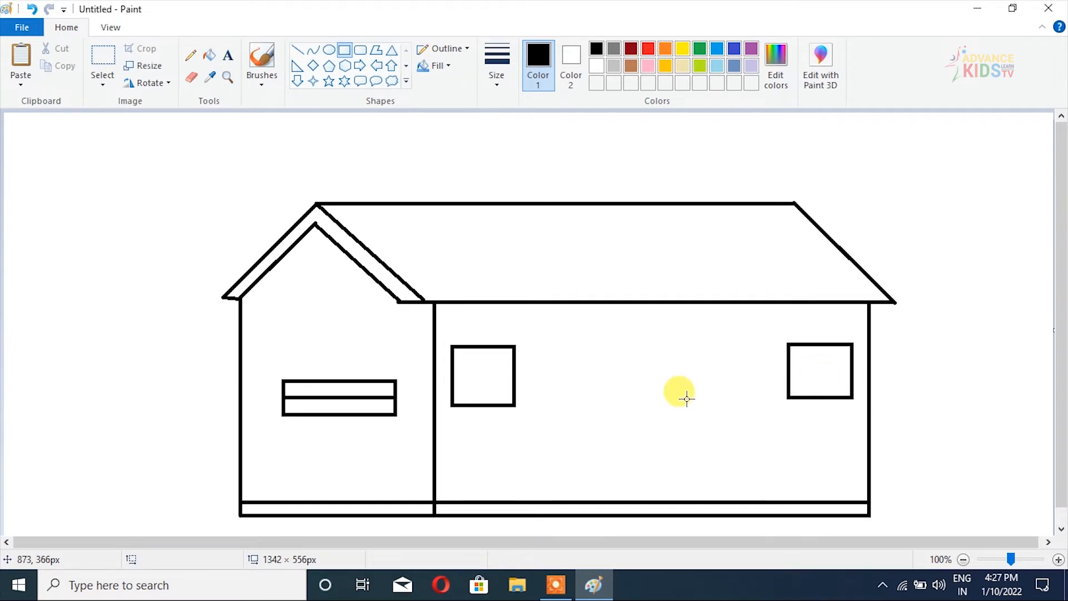
Draw a tall rectangular door between the two side-wall windows, standing on the upper base line.
drag(628, 385, 699, 500)
drag(663, 385, 661, 361)
click(675, 271)
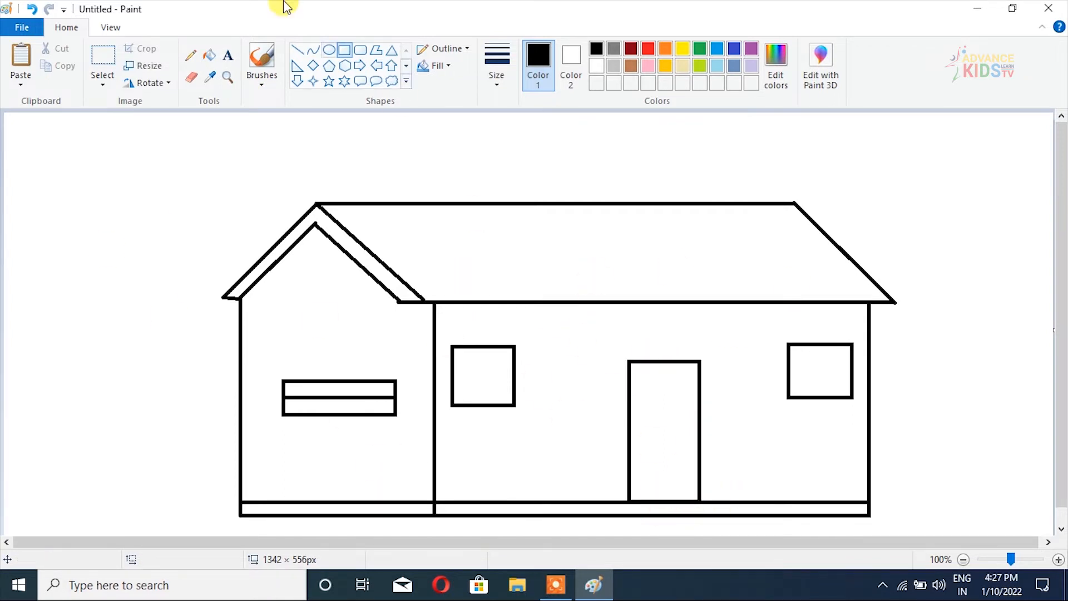
click(297, 50)
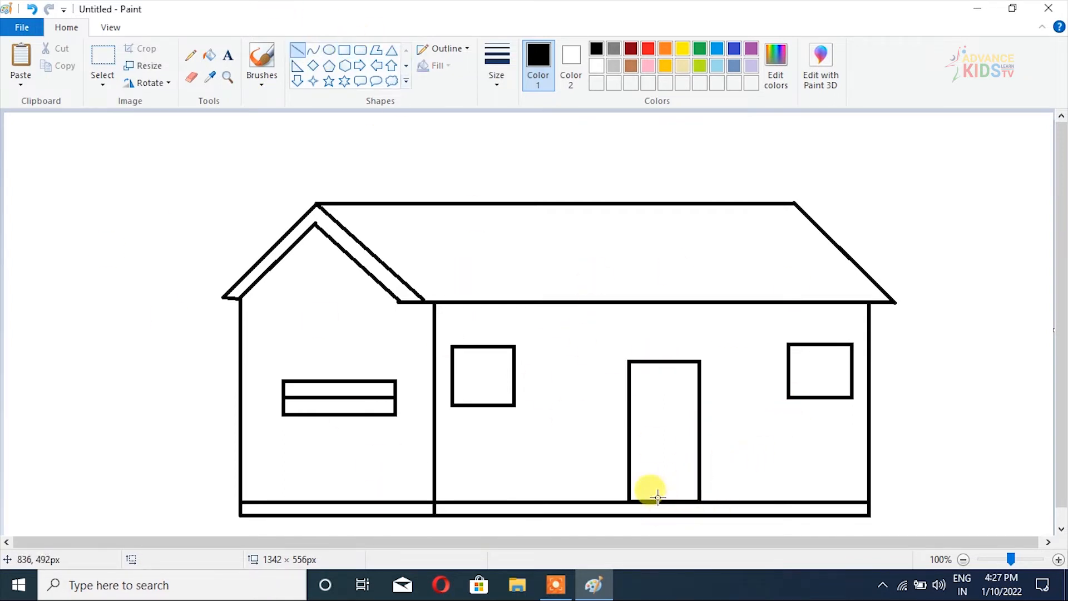
drag(661, 501, 661, 383)
key(Right)
key(Right)
key(Right)
key(Right)
key(Right)
key(Right)
key(Right)
key(Right)
key(Right)
key(Left)
key(Left)
key(Left)
click(739, 354)
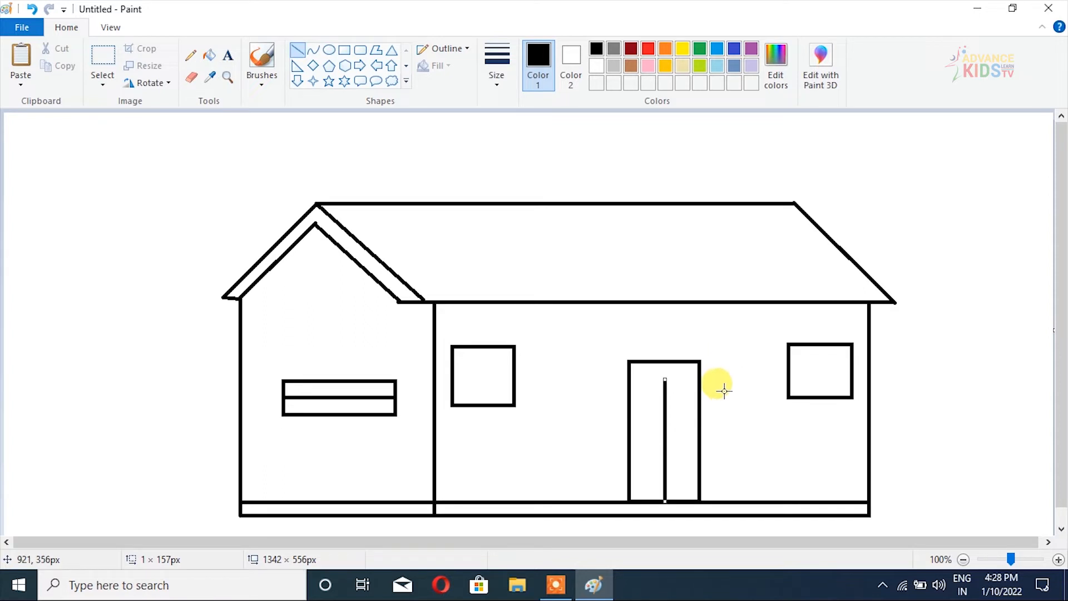
key(ctrl+z)
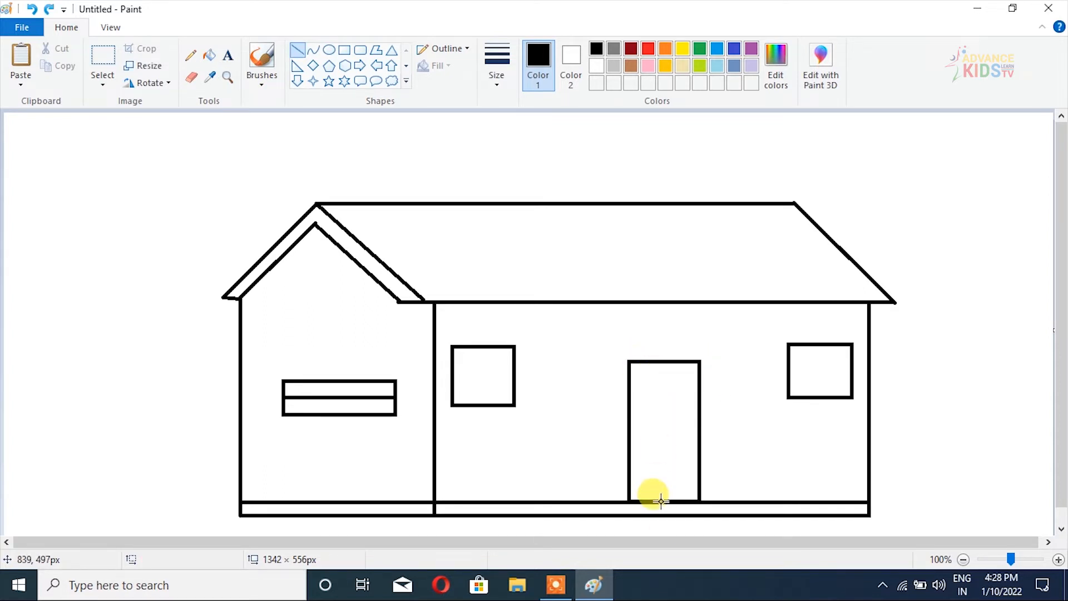
Draw a vertical line up the middle of the door, stopping below its top, and join its tip diagonally to both upper corners.
drag(661, 501, 658, 382)
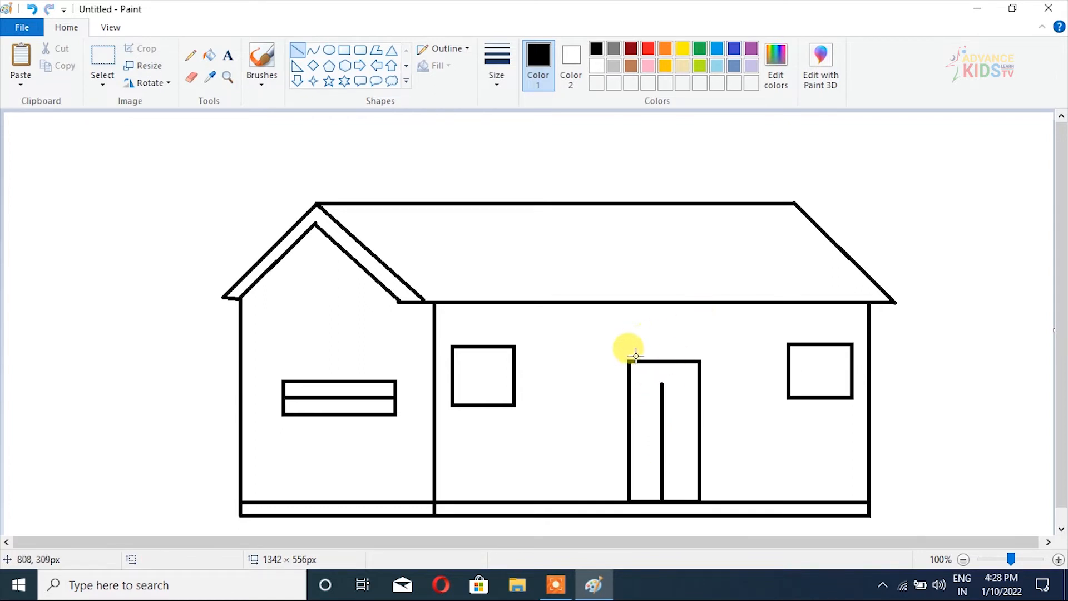
drag(628, 362, 665, 384)
key(ctrl+z)
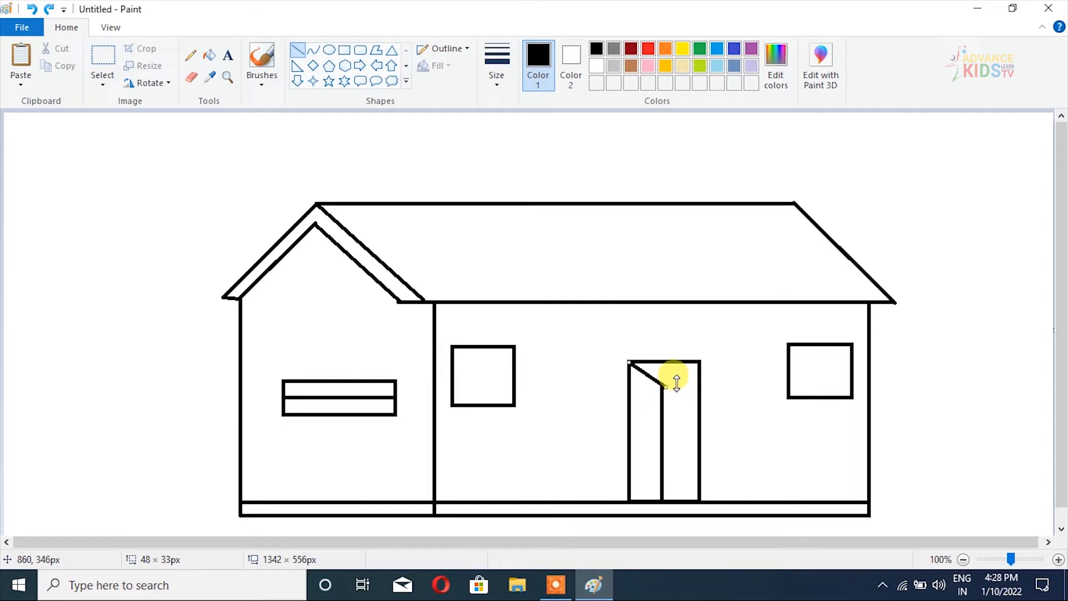
click(675, 382)
drag(661, 384, 697, 366)
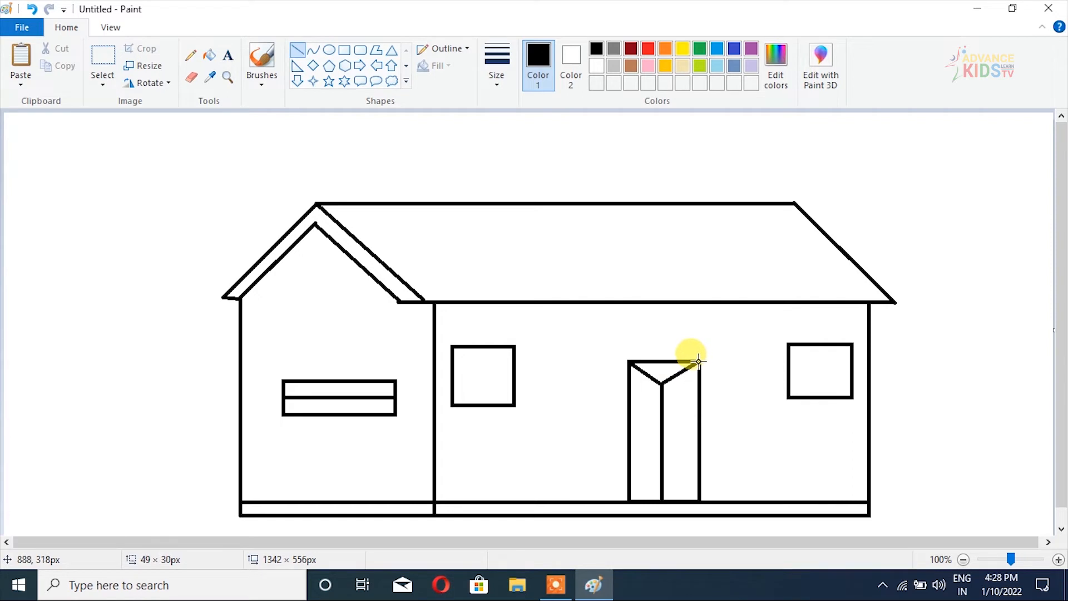
click(728, 397)
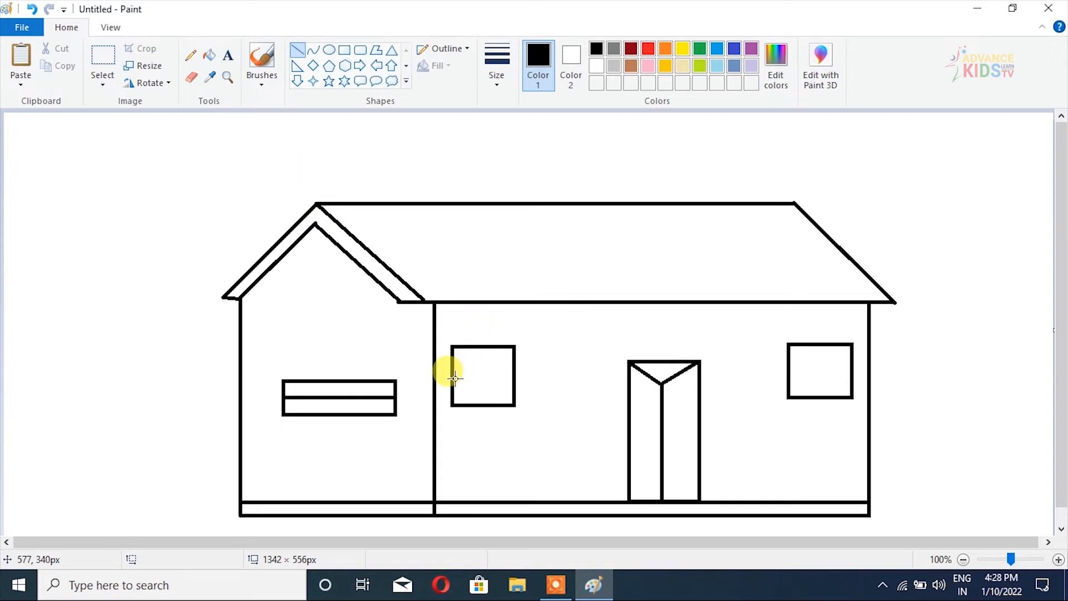
Divide both side-wall windows into four panes with a horizontal and a vertical line through each centre.
drag(453, 376, 513, 378)
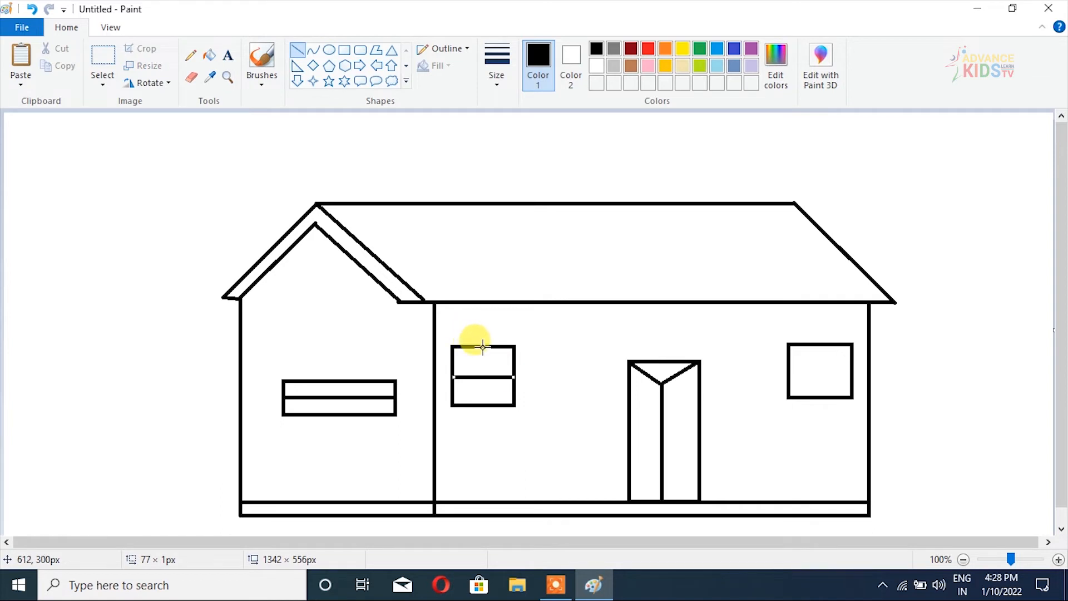
drag(482, 346, 486, 402)
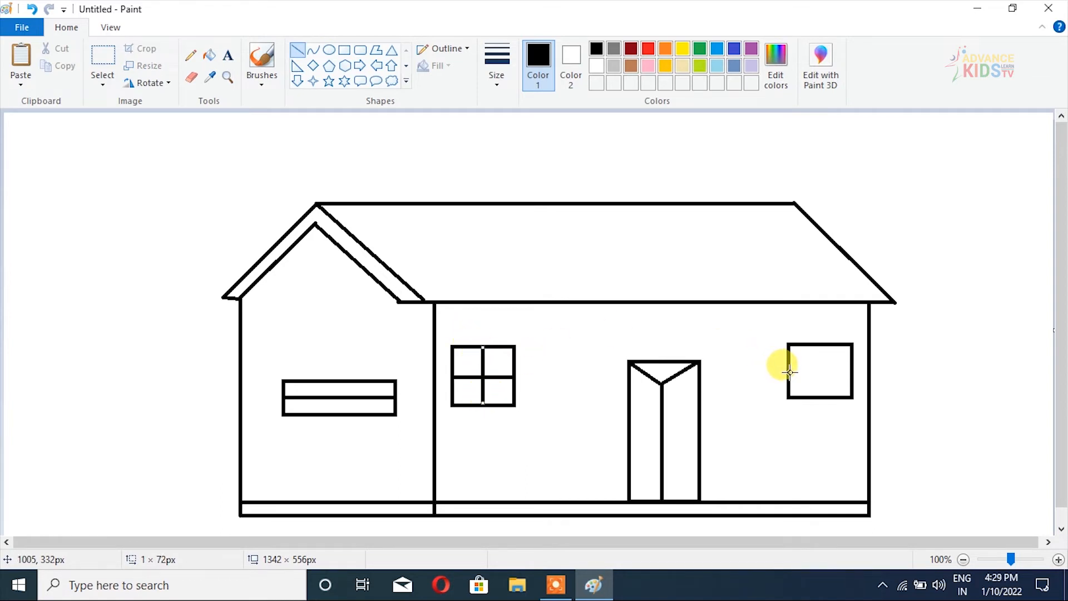
mouse_move(789, 371)
mouse_down()
mouse_move(852, 371)
mouse_move(818, 369)
mouse_move(828, 396)
mouse_up()
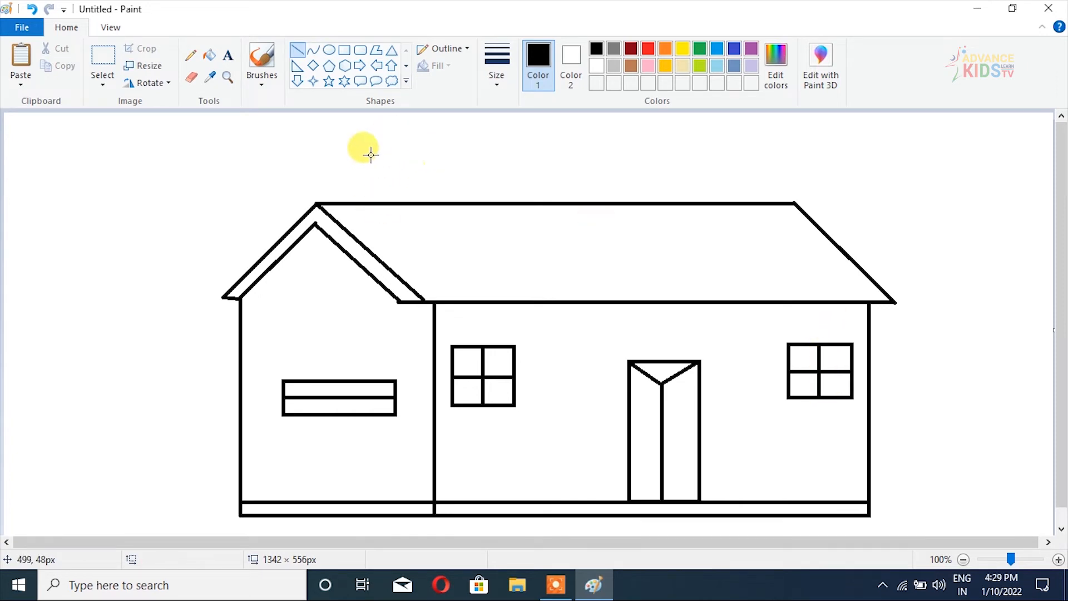
Draw a small rounded-rectangle handle about 30 × 10 px on each of the two door panels.
click(360, 50)
mouse_move(667, 430)
mouse_down()
mouse_move(694, 437)
mouse_move(649, 435)
mouse_move(658, 437)
mouse_up()
click(638, 435)
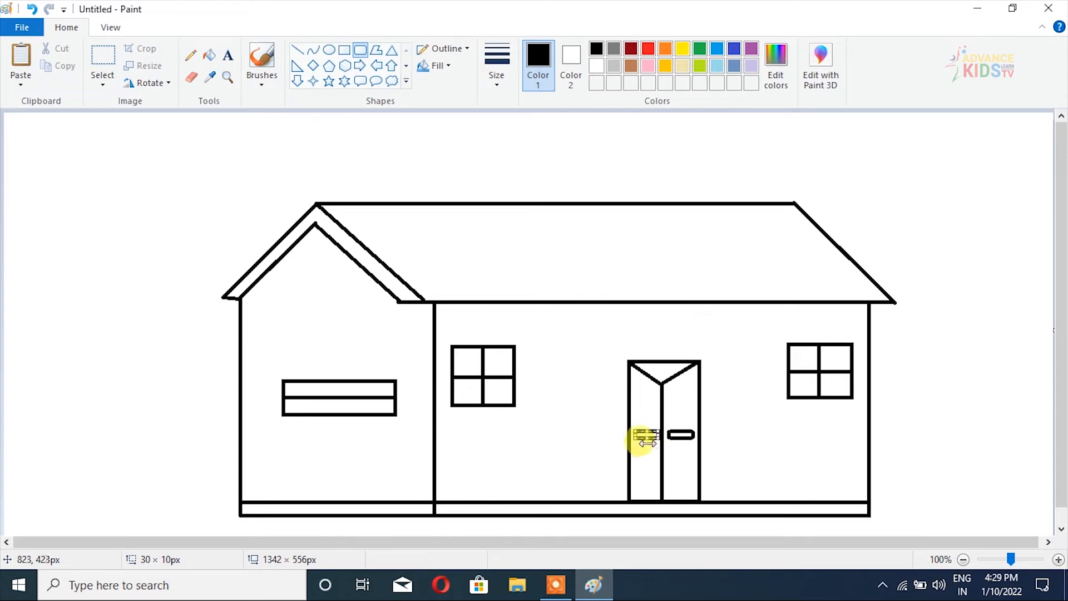
click(696, 483)
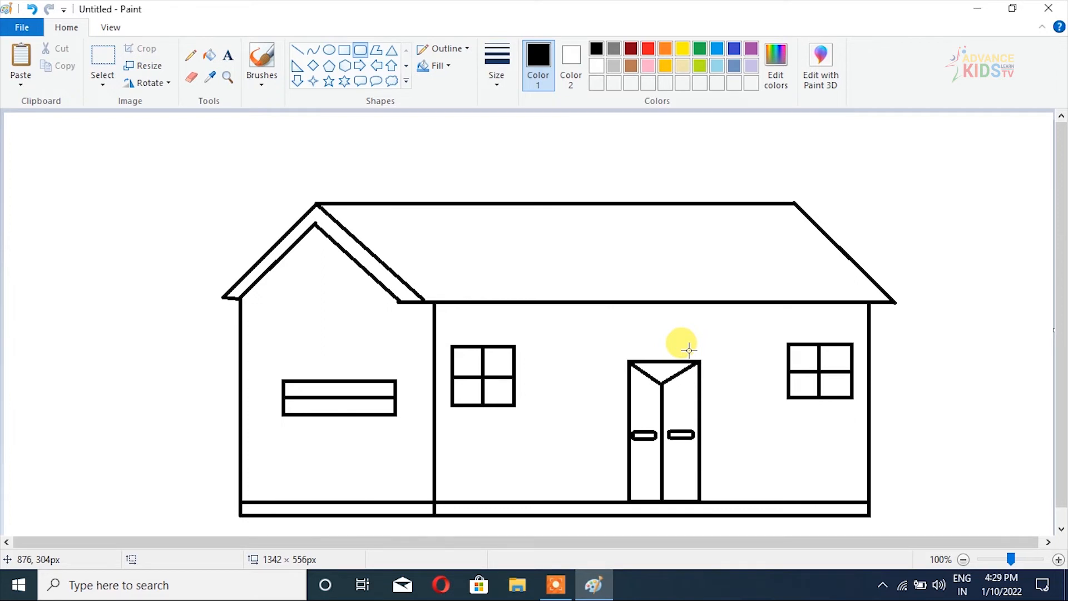
Undo the left door panel's handle and redraw it as a small rounded rectangle centred in the panel.
key(ctrl+z)
drag(634, 431, 656, 438)
click(741, 403)
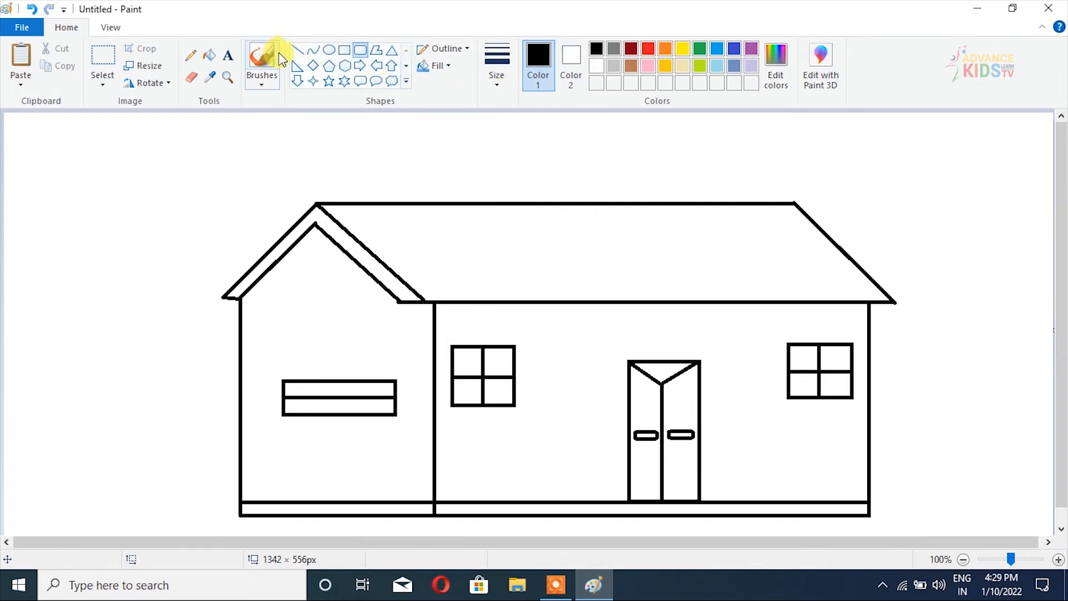
Draw five horizontal lines about 600 px long across the main roof, spaced from just below the ridge to just above the eave.
click(298, 52)
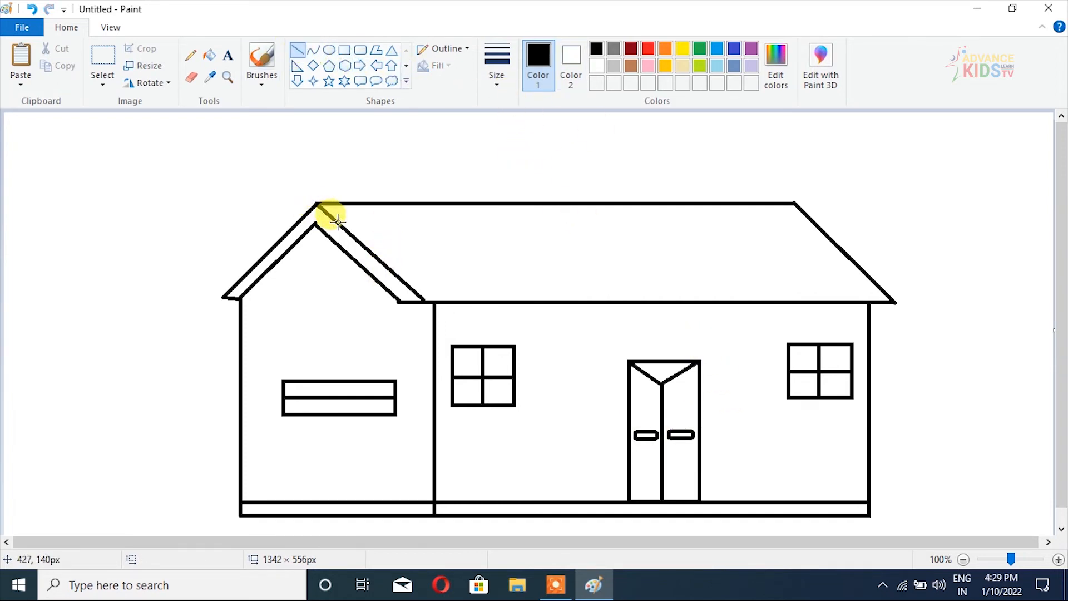
drag(338, 222, 810, 215)
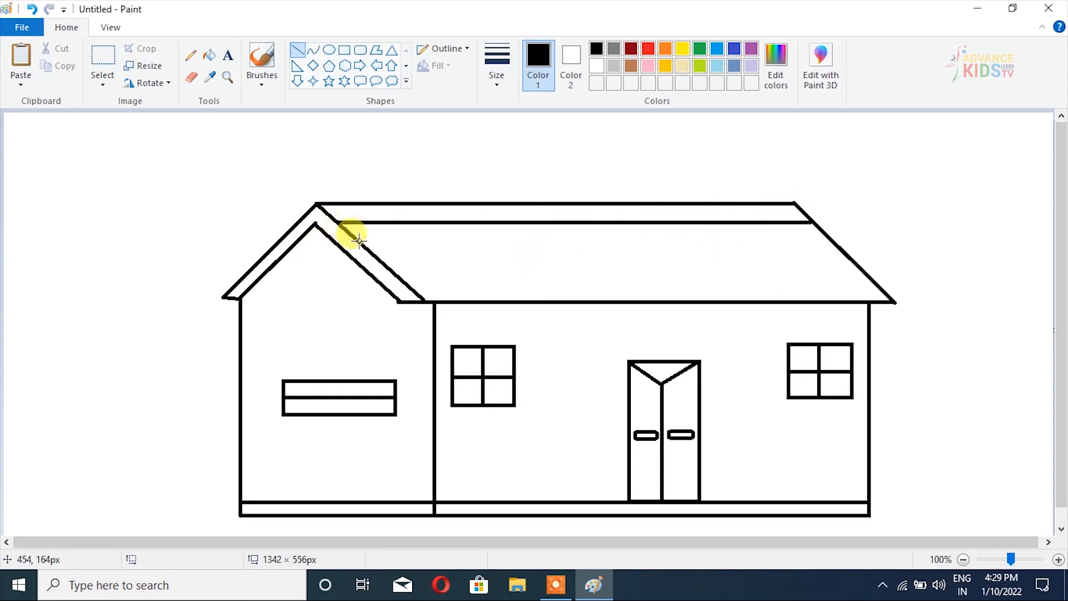
drag(359, 242, 830, 241)
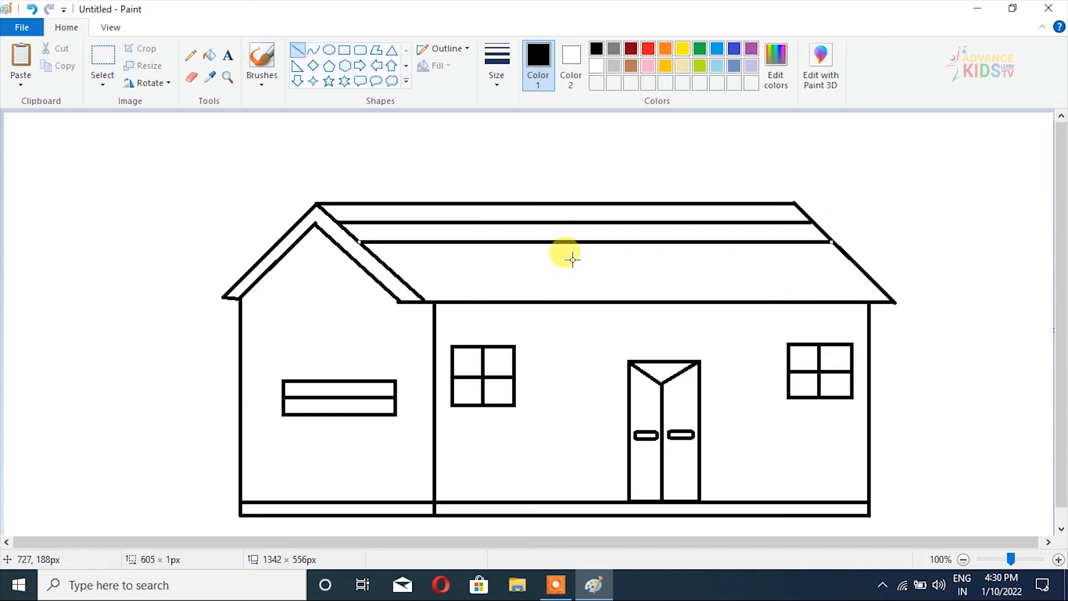
drag(377, 257, 846, 271)
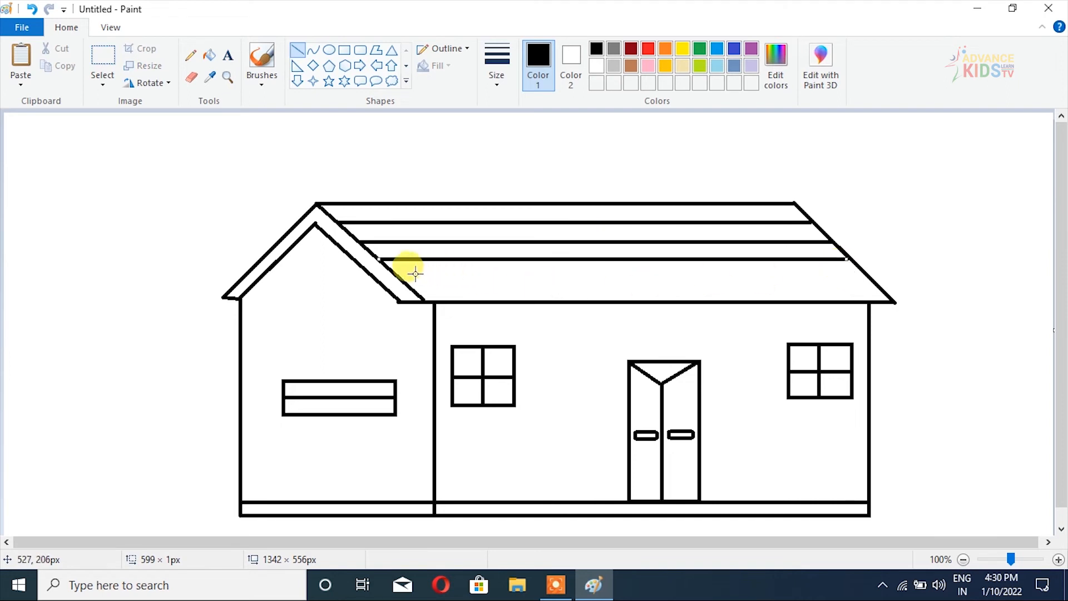
drag(400, 277, 865, 283)
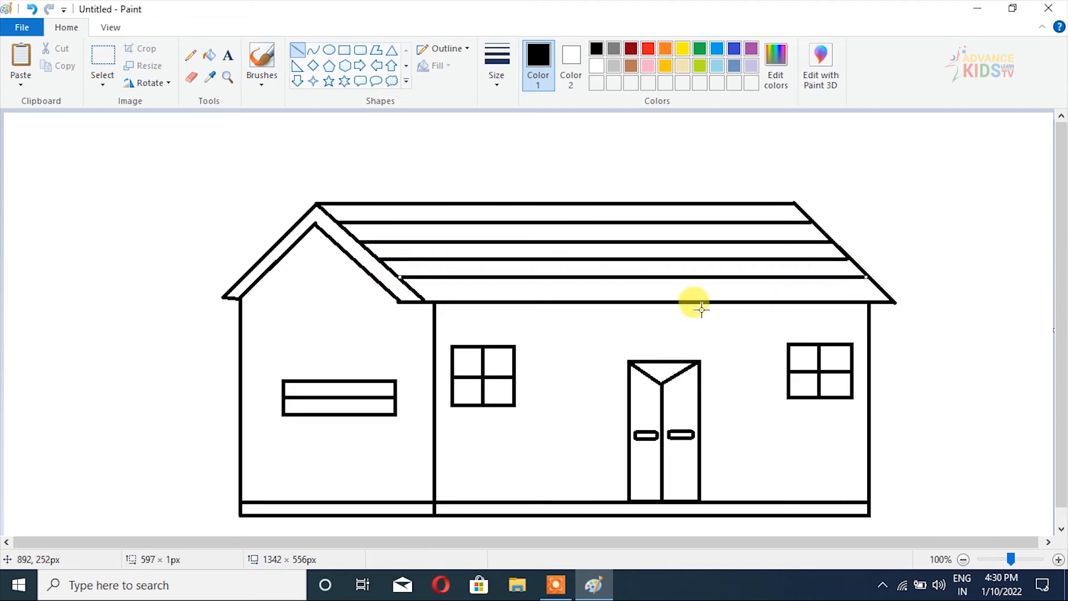
drag(412, 289, 880, 285)
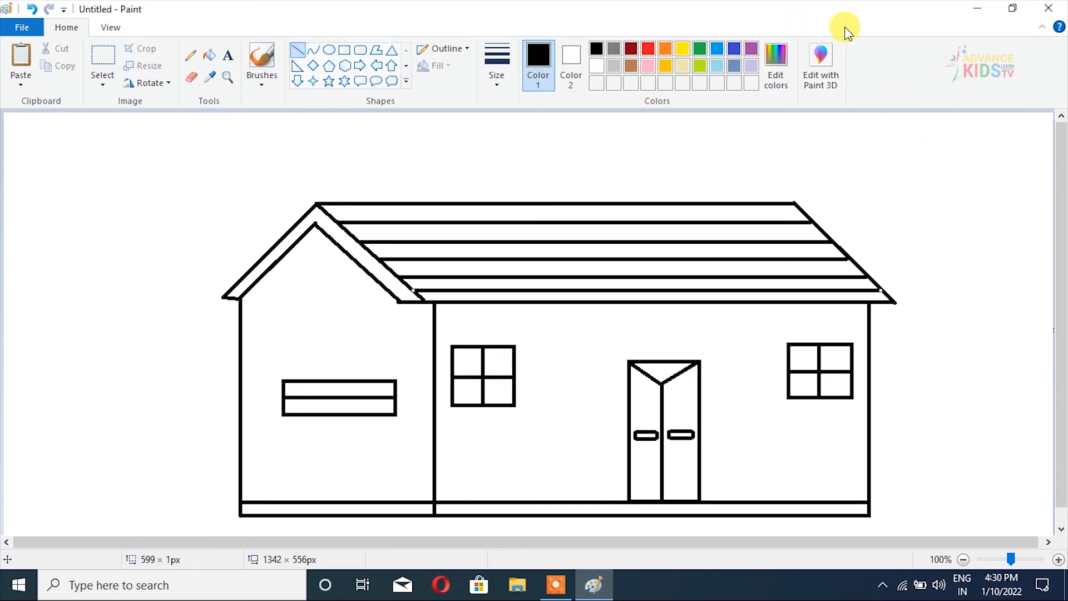
Fill all six strips of the main roof and the gable's sloping roof border with dark red.
click(215, 55)
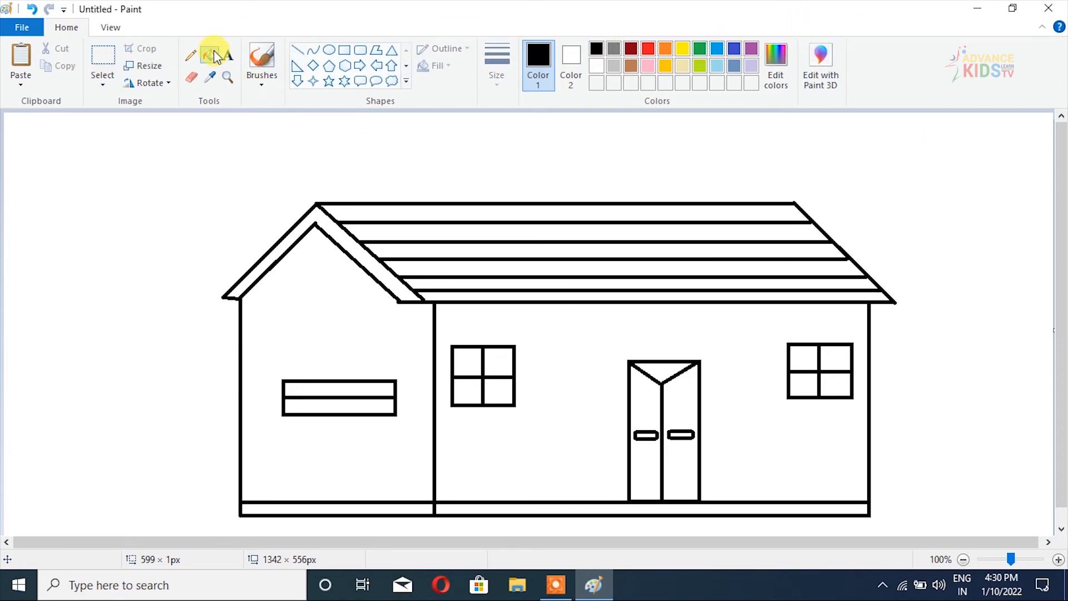
click(632, 49)
click(445, 211)
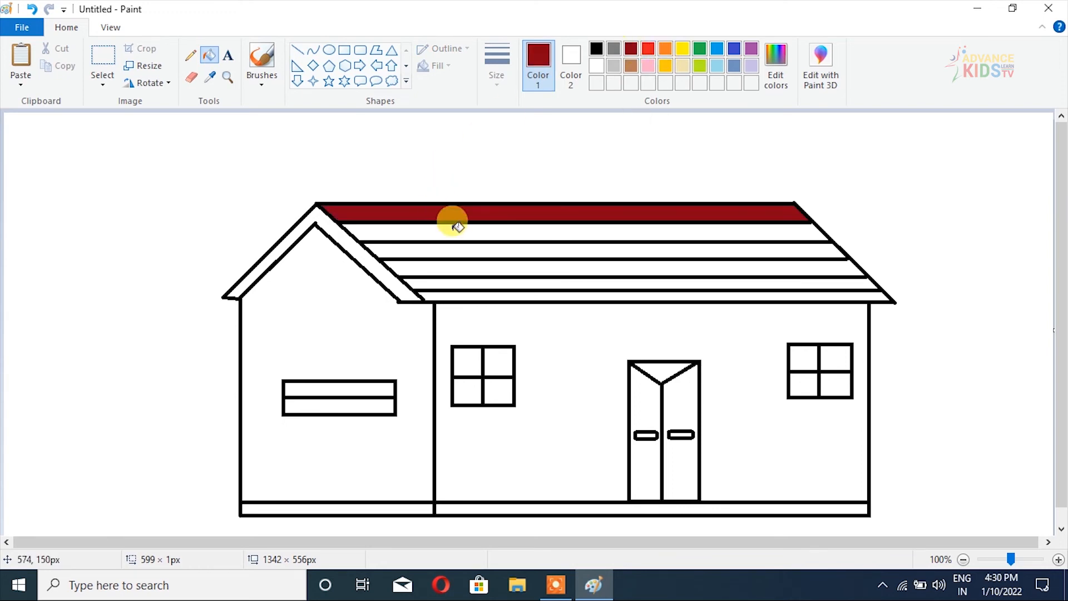
click(459, 231)
click(466, 250)
click(476, 267)
click(473, 283)
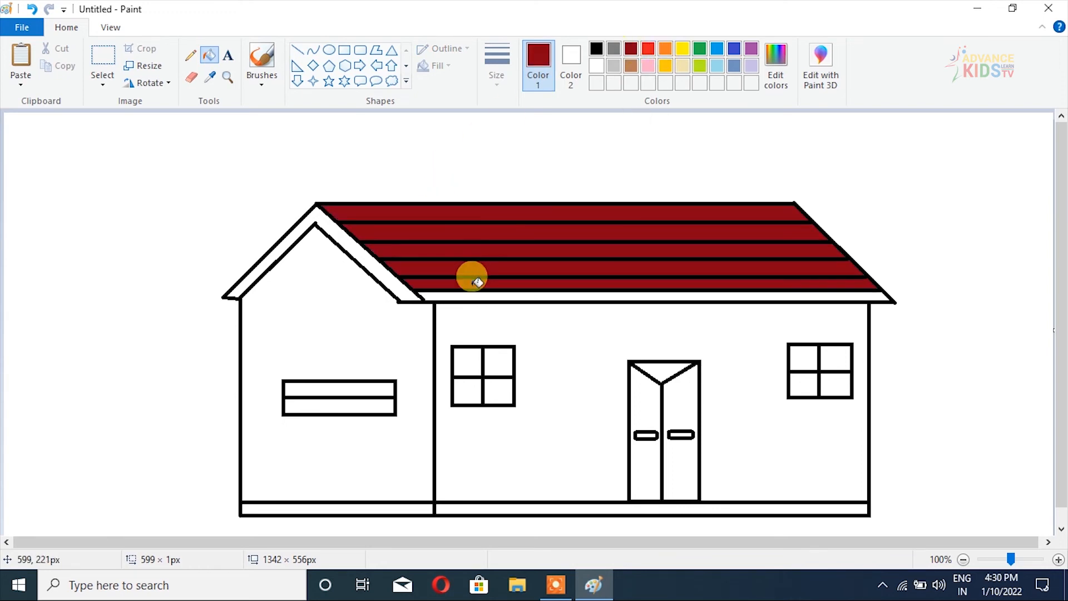
click(477, 295)
click(367, 254)
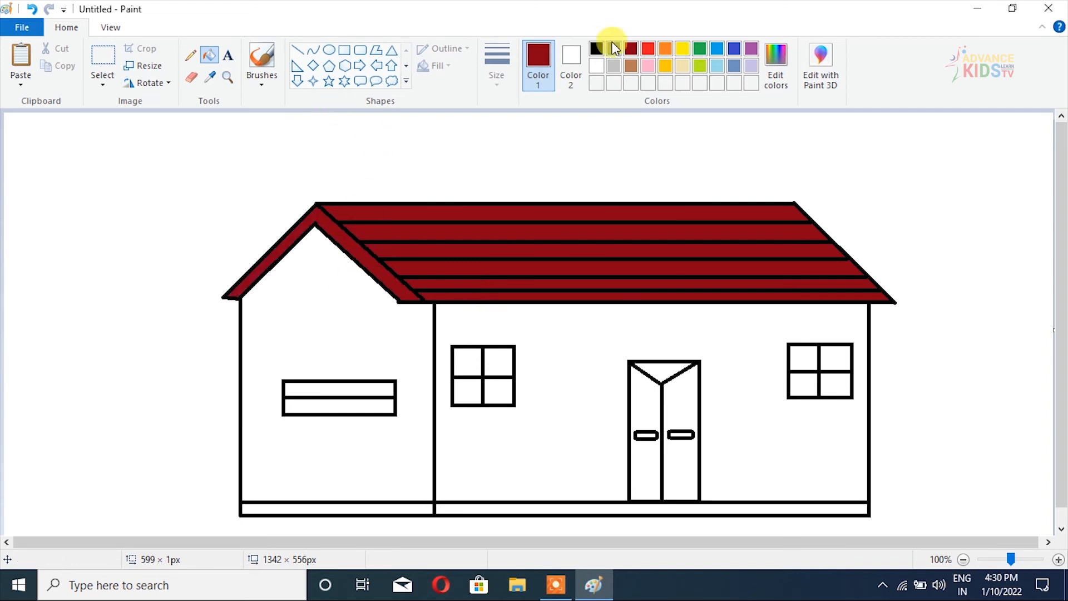
Fill the gable wall and the main front wall with bright blue.
click(717, 49)
click(382, 314)
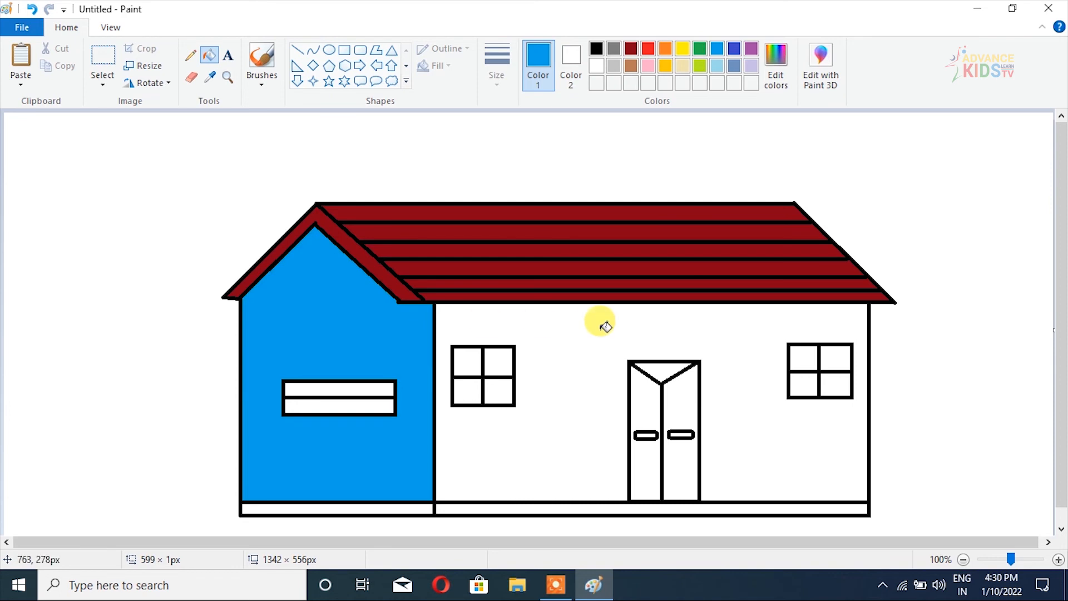
click(585, 328)
Color the window right of the door in a checker pattern, with upper-right and lower-left panes green and the other two red.
click(702, 49)
click(834, 355)
click(806, 378)
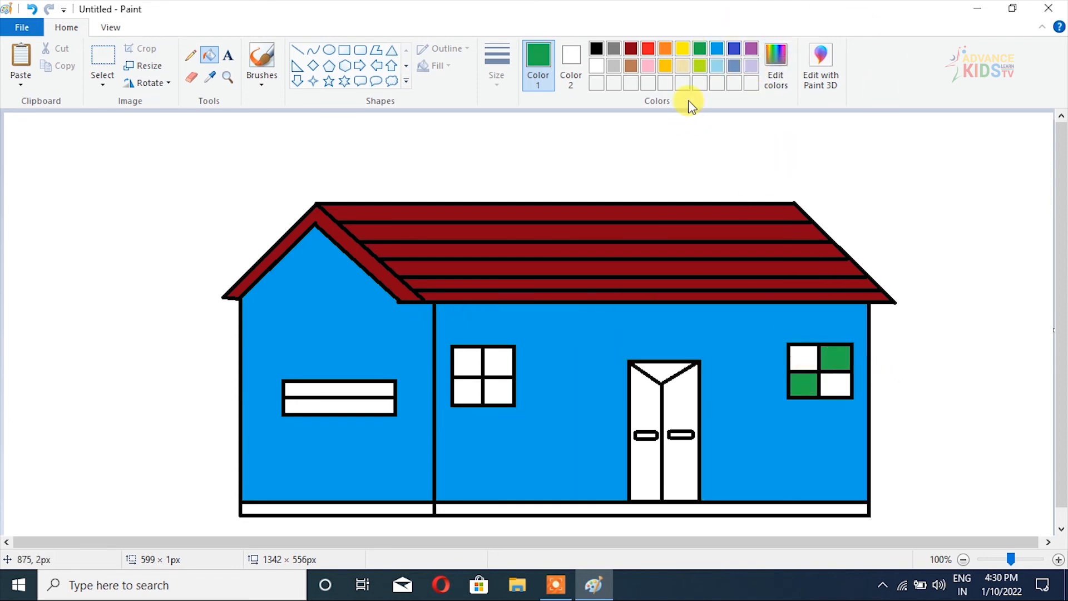
click(648, 49)
click(802, 357)
click(835, 385)
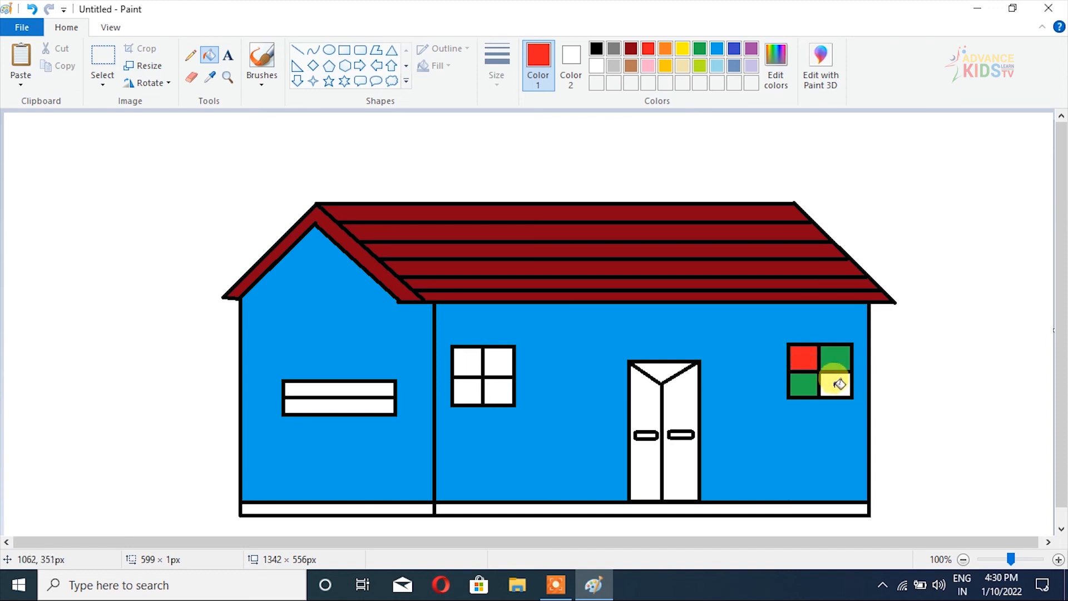
Color the four-pane window left of the door with upper-left and lower-right panes red and the other two green.
click(468, 363)
click(497, 390)
click(698, 50)
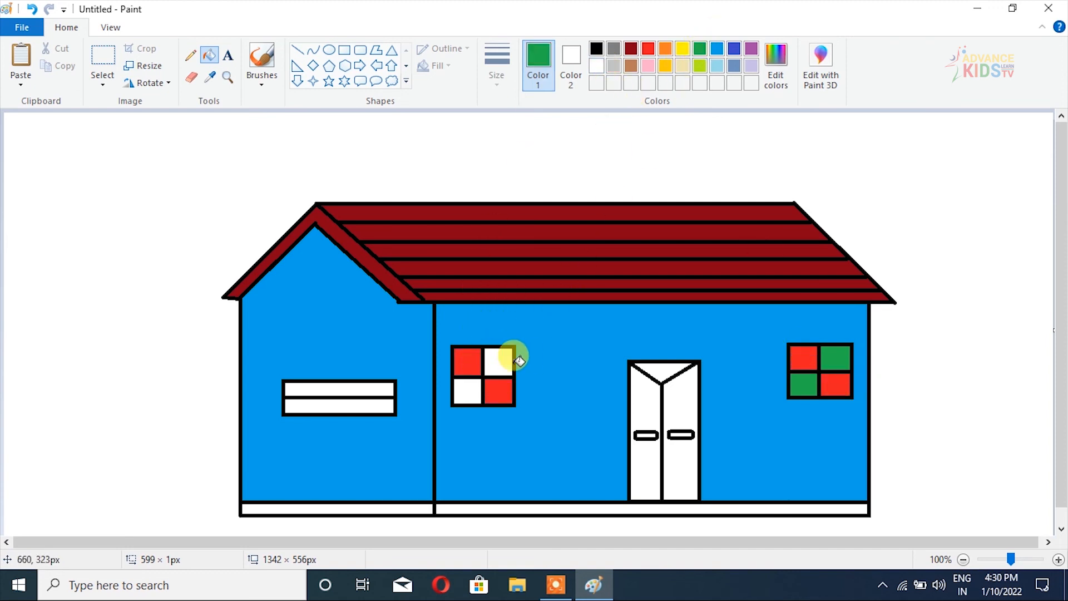
click(499, 361)
click(467, 388)
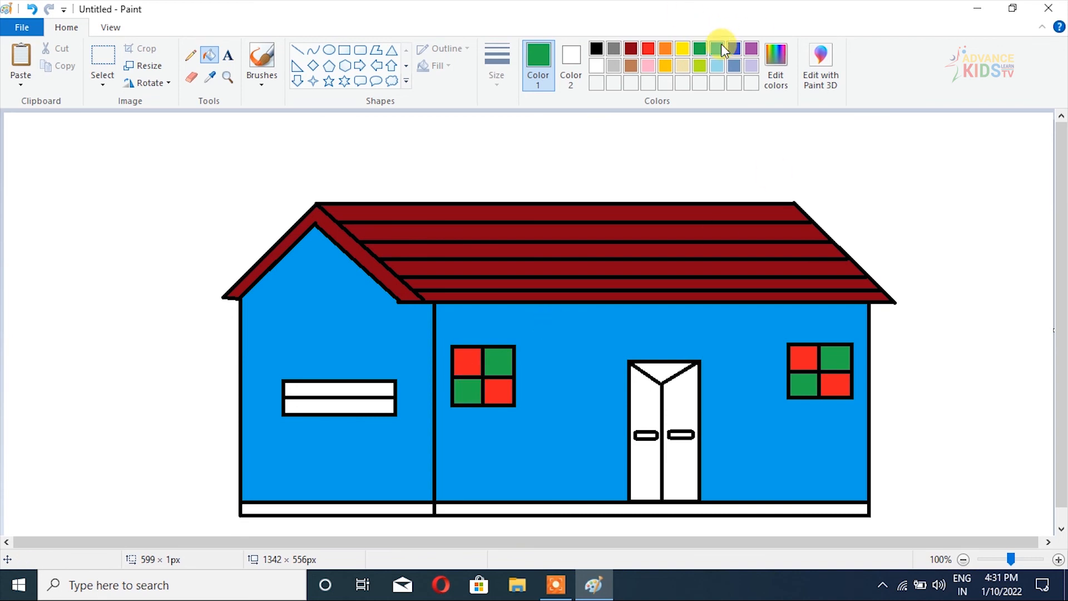
Fill the triangle at the top of the door with yellow and both door panels with dark red.
click(682, 50)
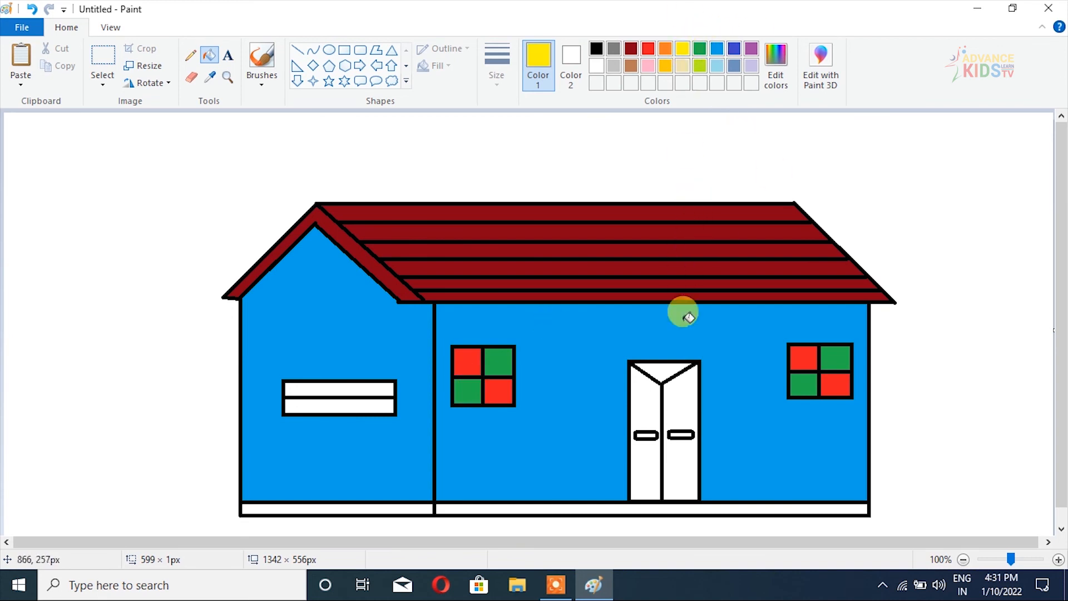
click(663, 369)
click(631, 48)
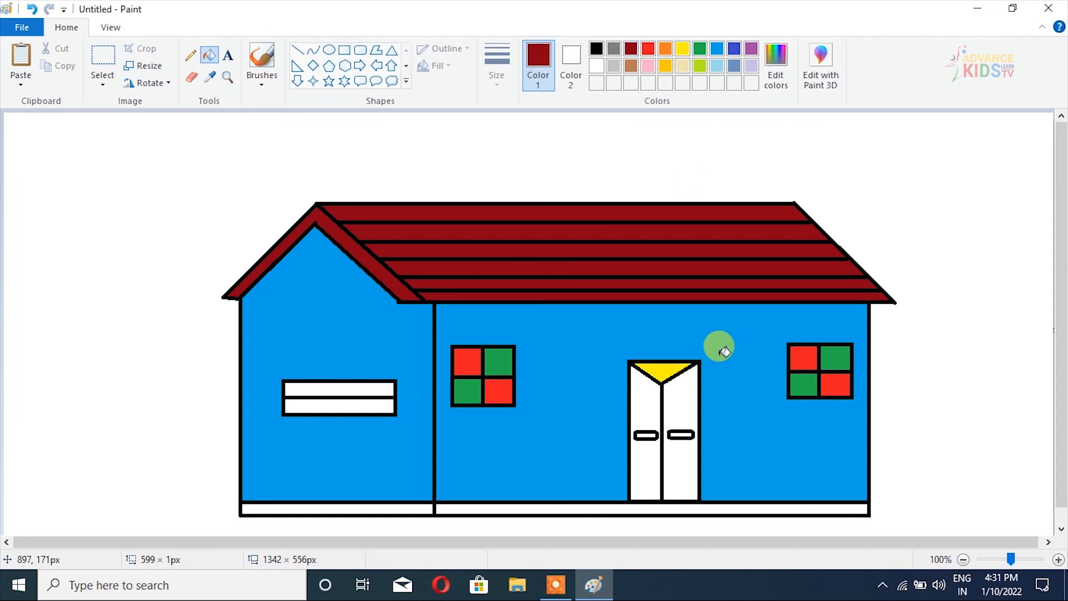
click(647, 406)
click(675, 406)
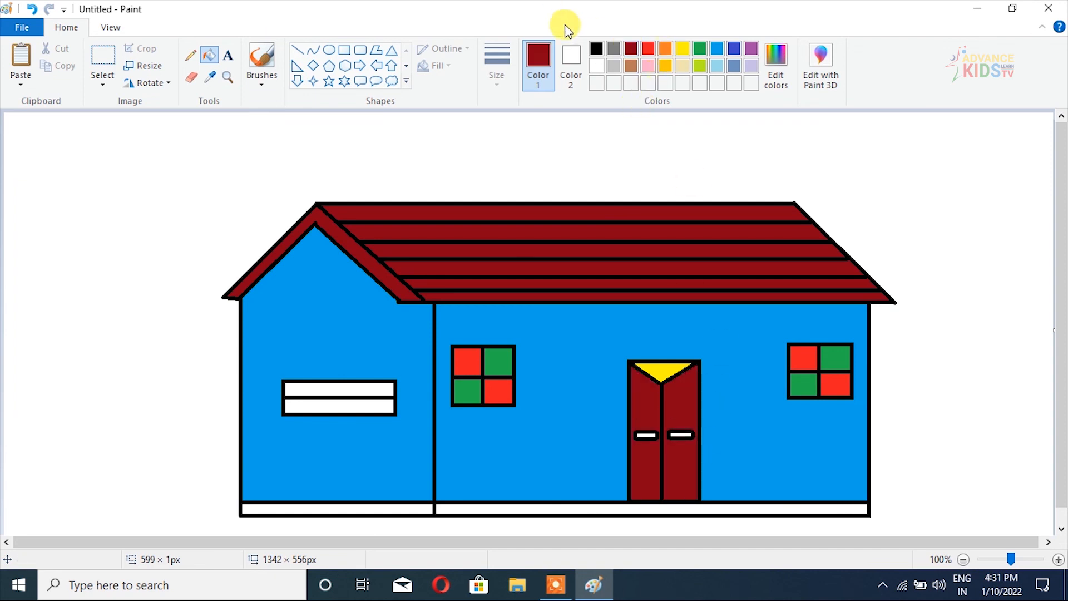
Fill both halves of the gable wall's wide window with dark red and the two base strips under the walls with black.
click(340, 388)
click(352, 406)
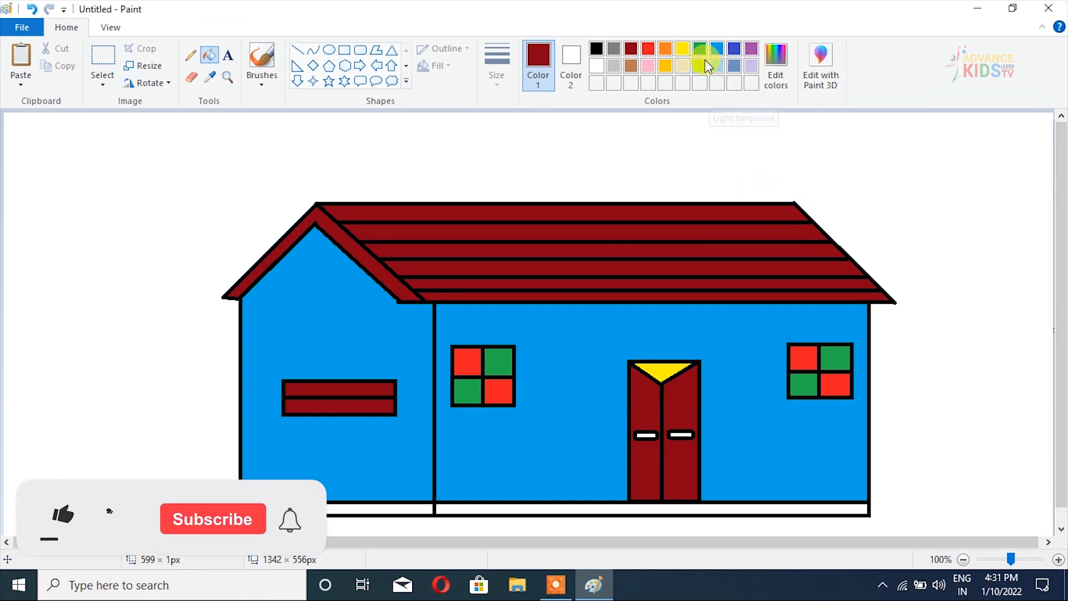
click(597, 50)
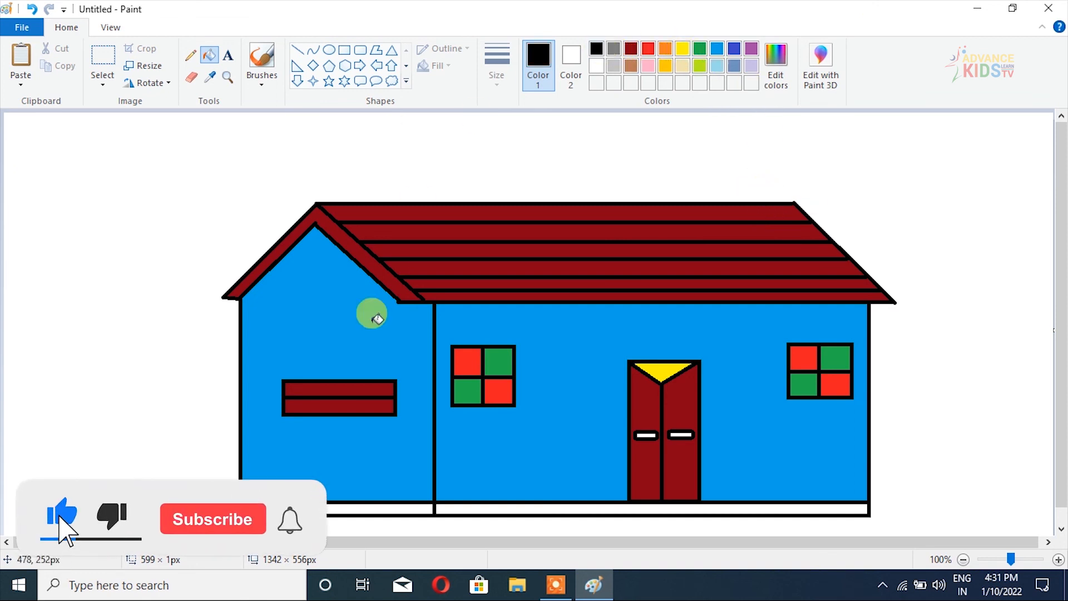
click(382, 507)
click(484, 509)
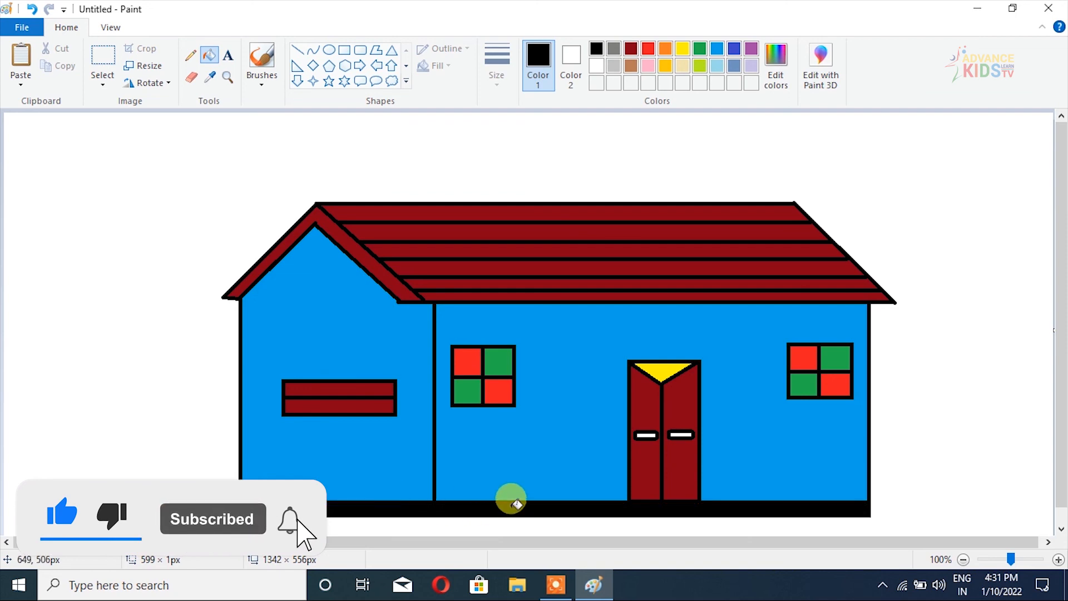